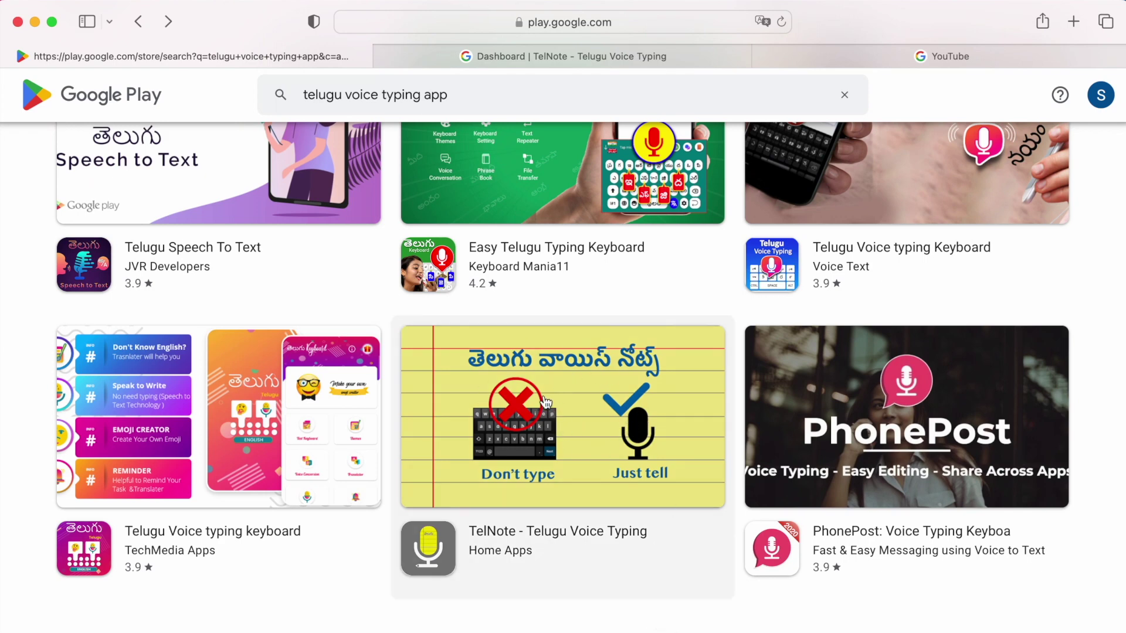
Open the TelNote - Telugu Voice Typing listing and enlarge its first screenshot.
left_click(591, 433)
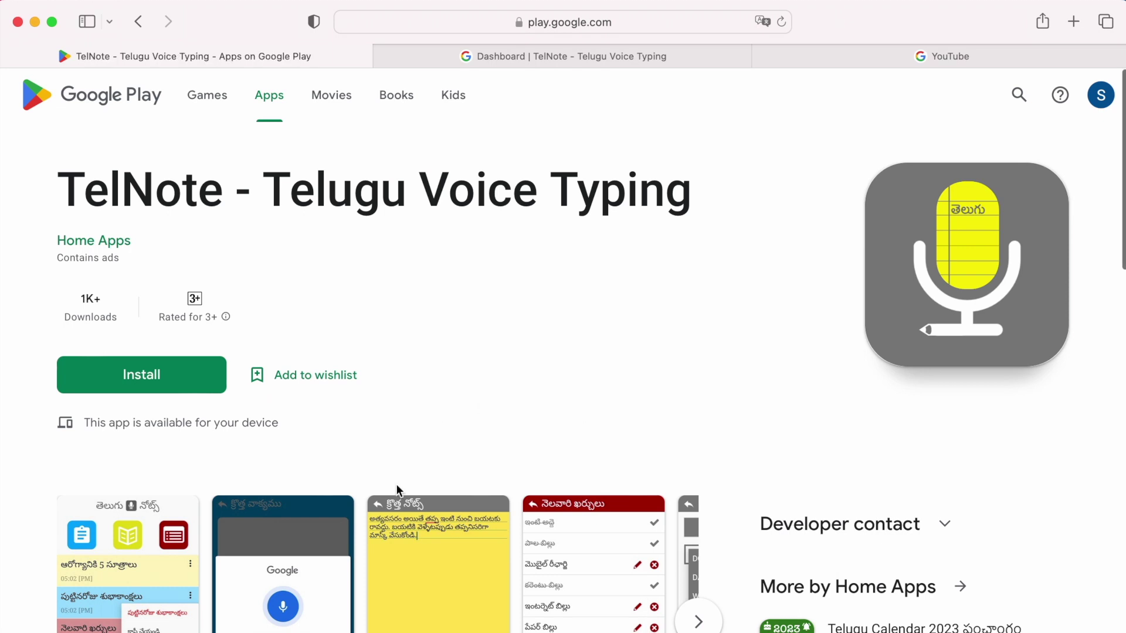
scroll(398, 492, "down", 2)
scroll(396, 484, "down", 3)
left_click(97, 462)
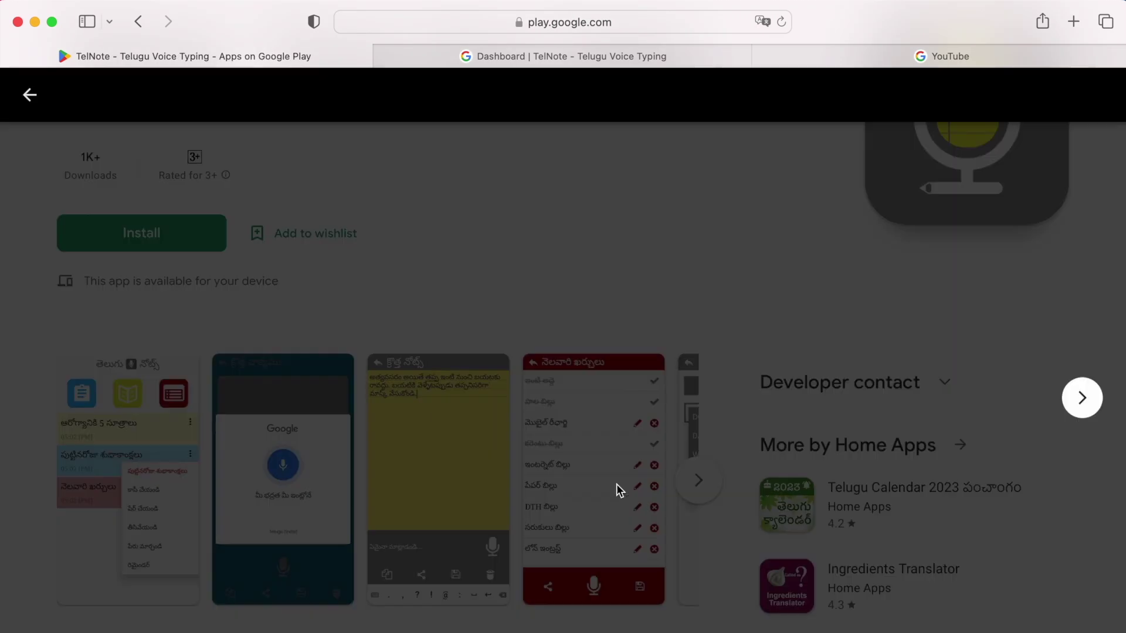
Step through the remaining screenshots to the reminder one, then browse down the page.
left_click(1082, 409)
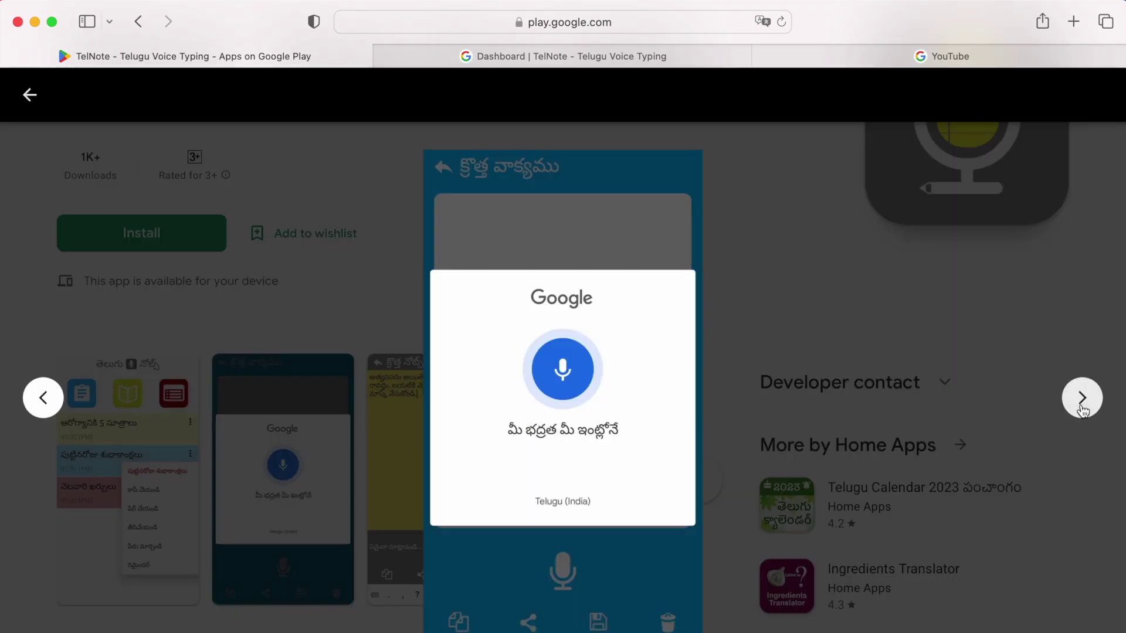
left_click(1082, 409)
left_click(1082, 409)
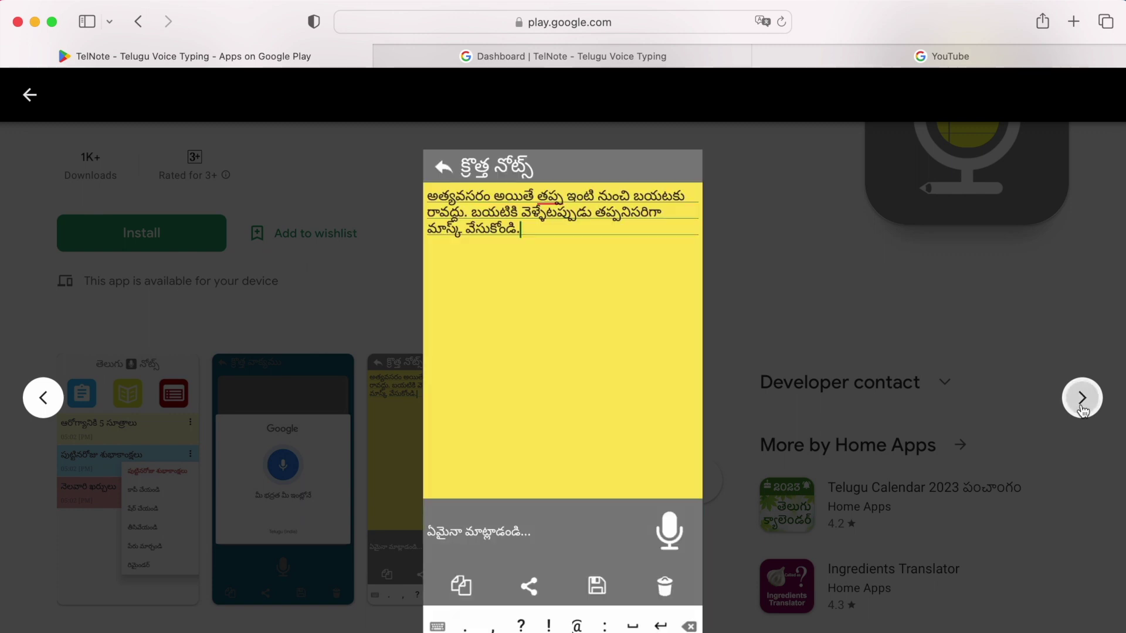
left_click(1082, 409)
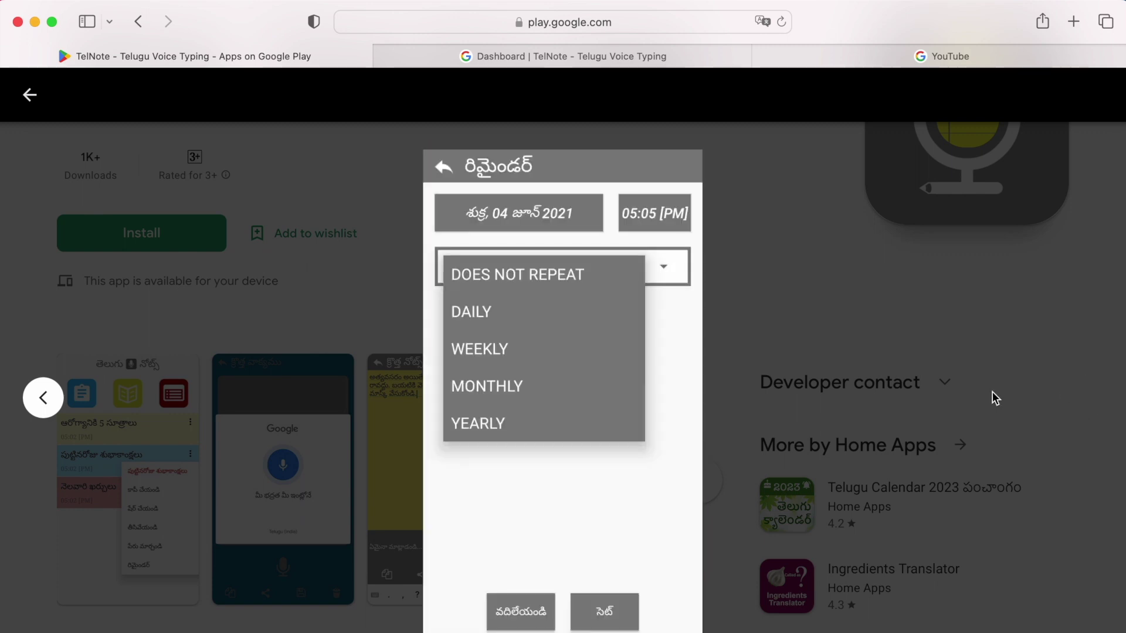
left_click(892, 295)
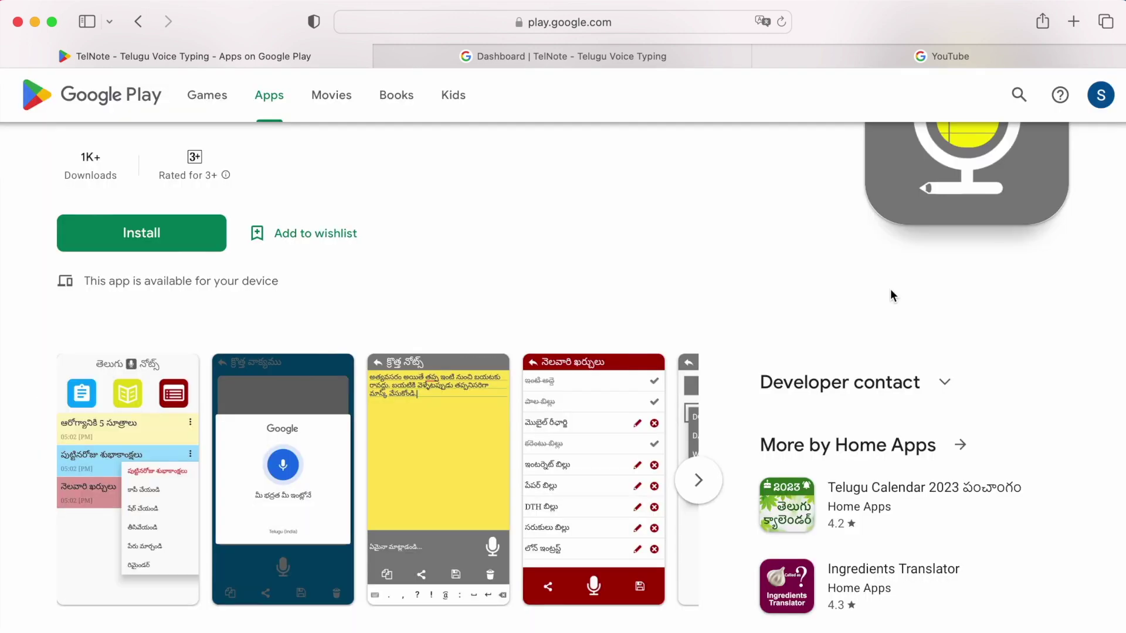
scroll(614, 319, "down", 10)
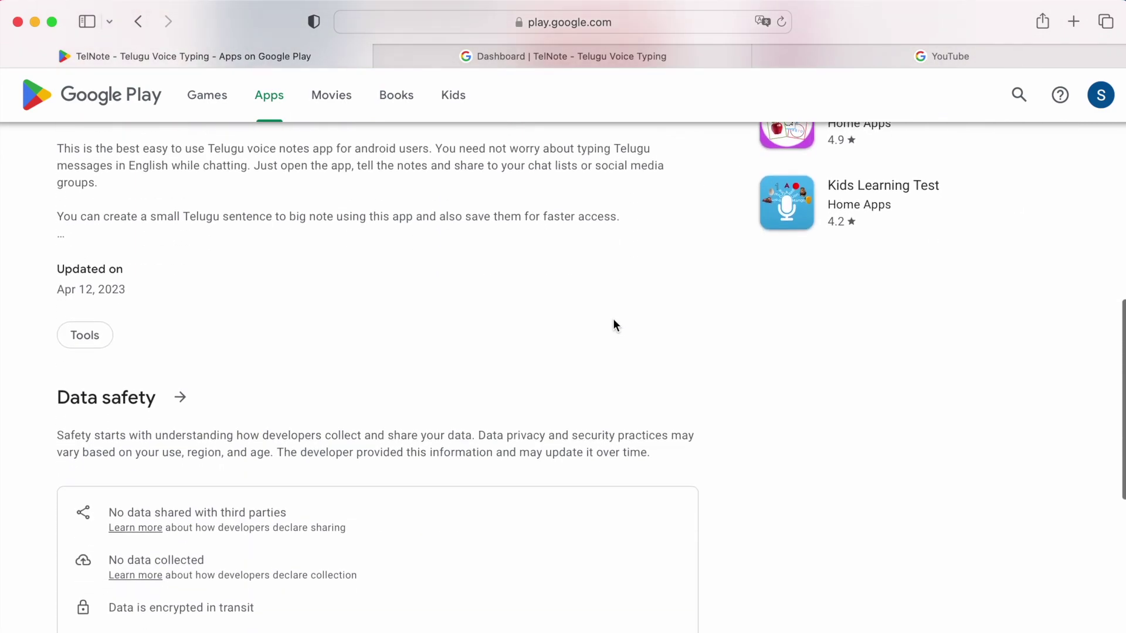
scroll(613, 318, "up", 15)
scroll(399, 343, "down", 1)
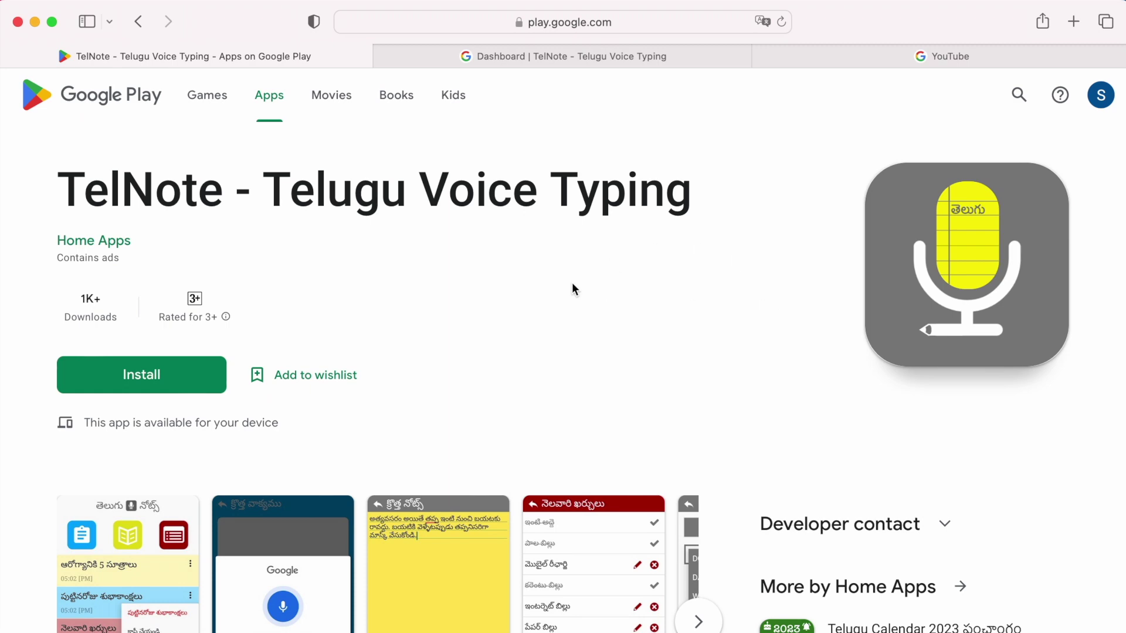
View the HoneySha Telugu Voice Typing App listing with its trailer, then return to the results.
left_click(140, 21)
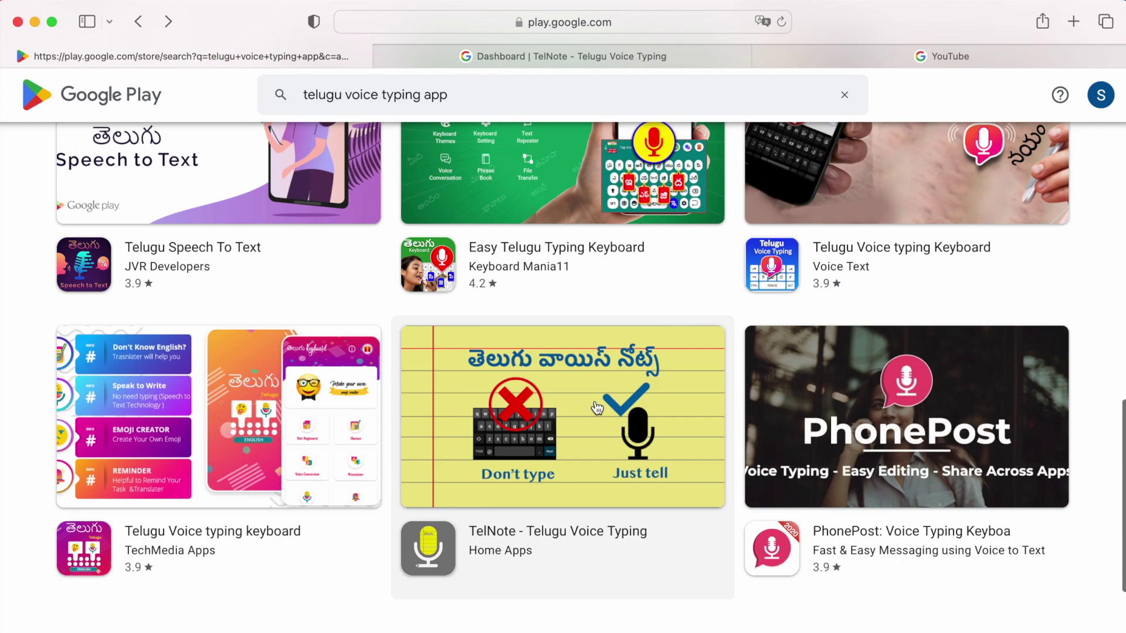
scroll(559, 399, "up", 15)
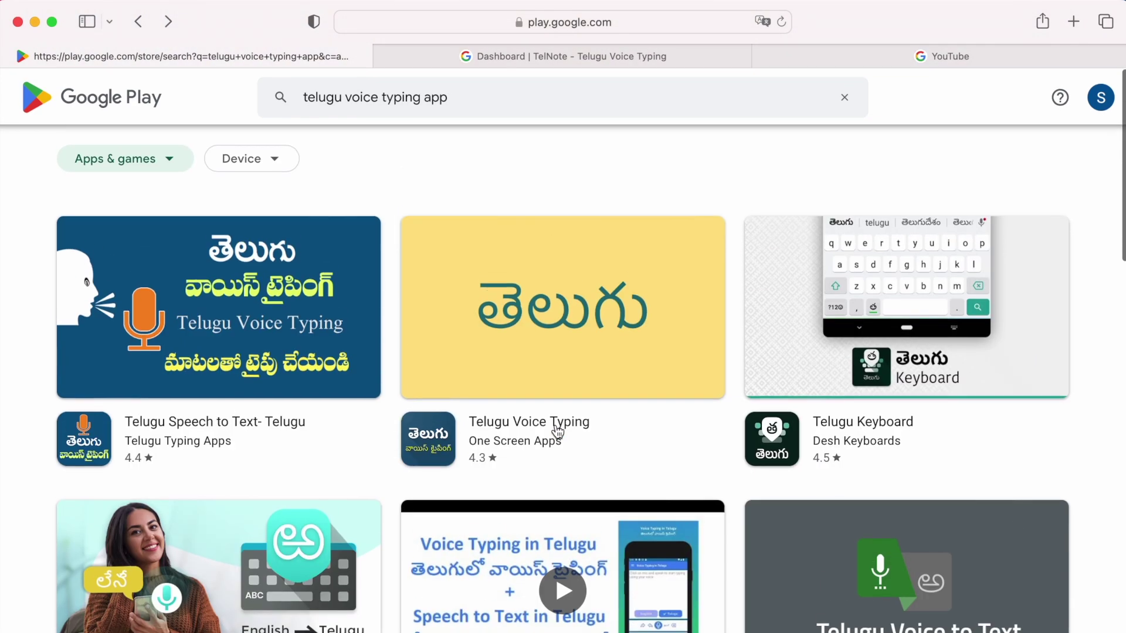
scroll(563, 422, "down", 3)
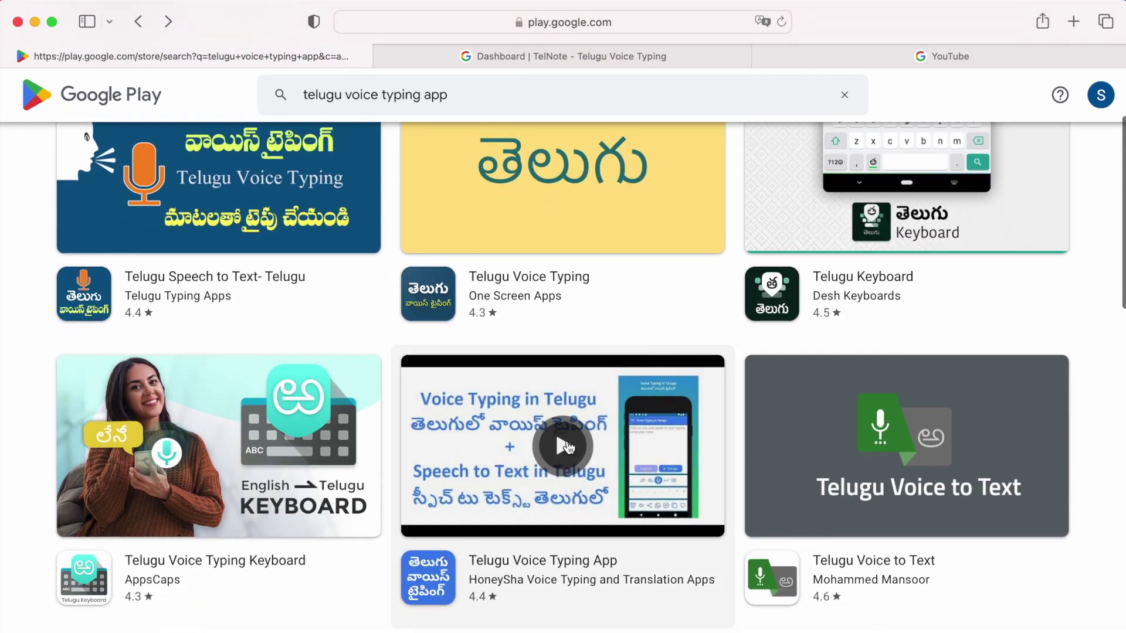
left_click(619, 442)
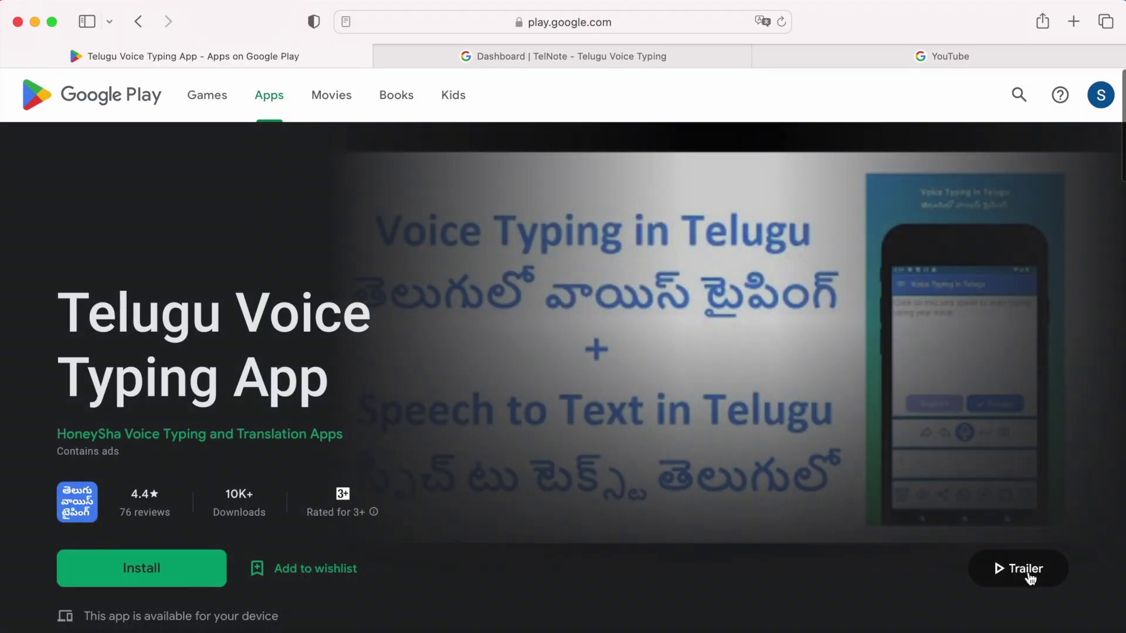
key("super+bracketleft")
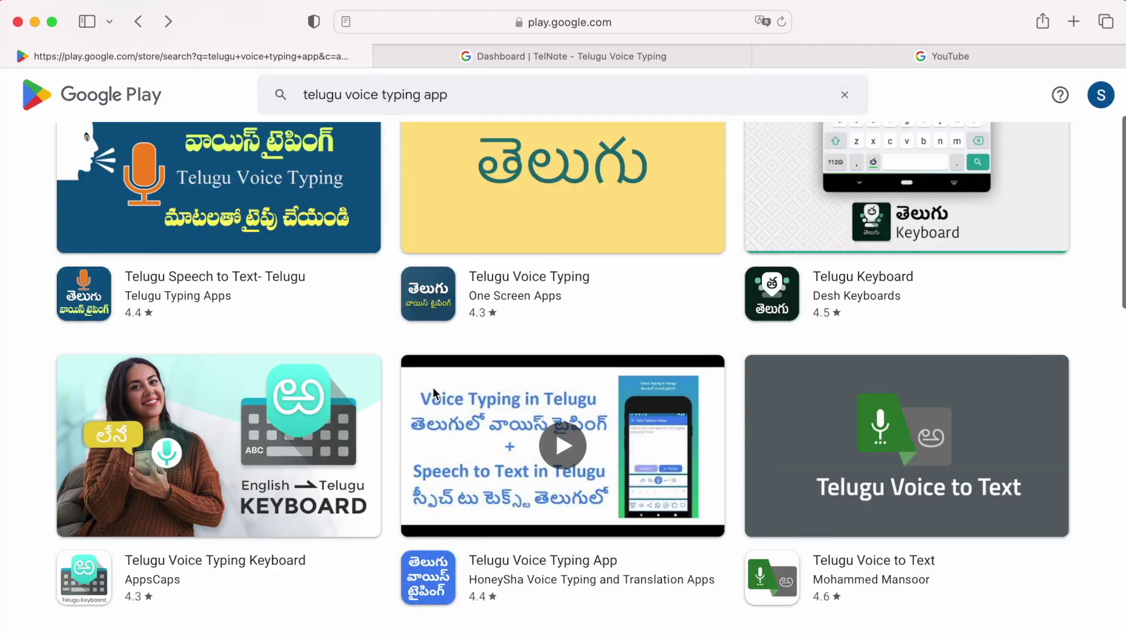
scroll(433, 387, "down", 15)
scroll(519, 319, "up", 2)
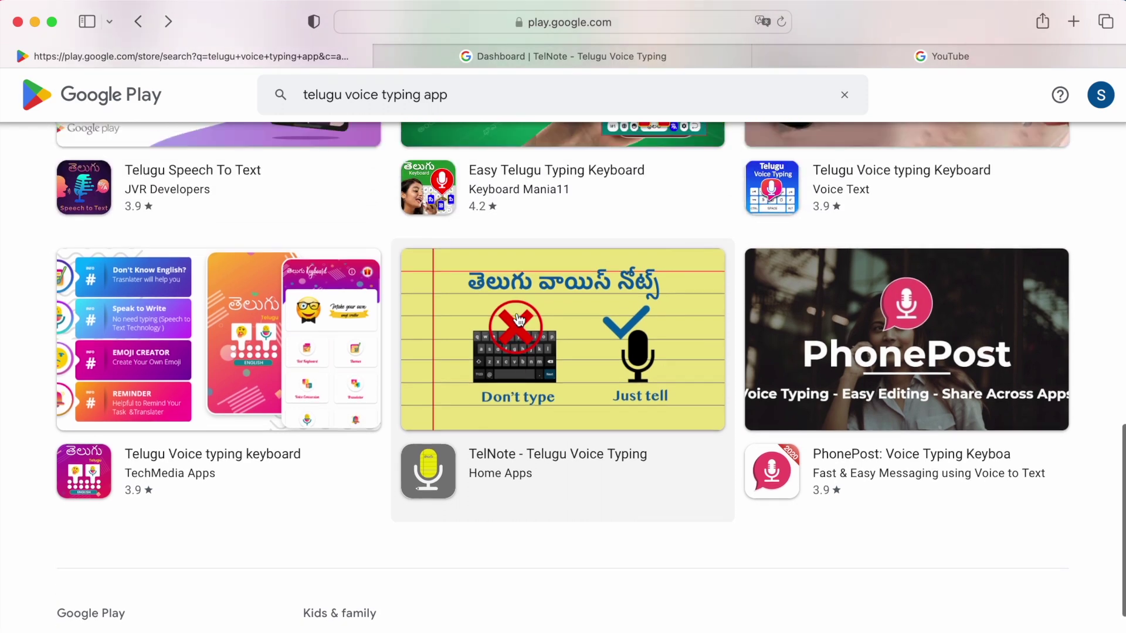
scroll(519, 320, "up", 1)
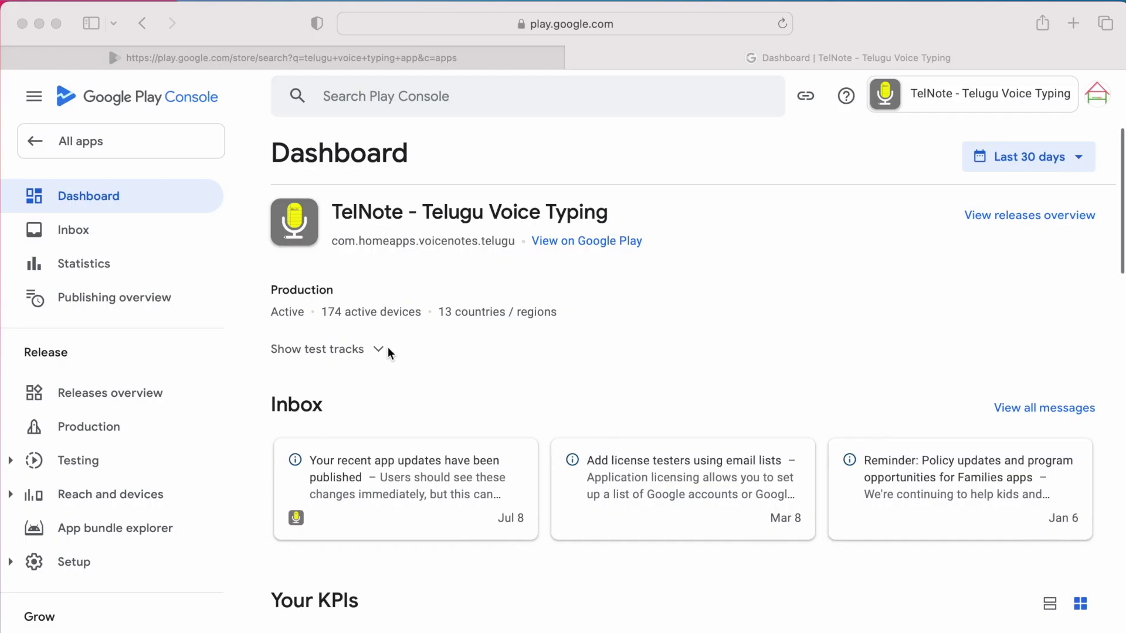
In Play Console, open TelNote's Main store listing and scroll to the Video field.
left_click(335, 214)
left_click_drag(335, 214, 641, 220)
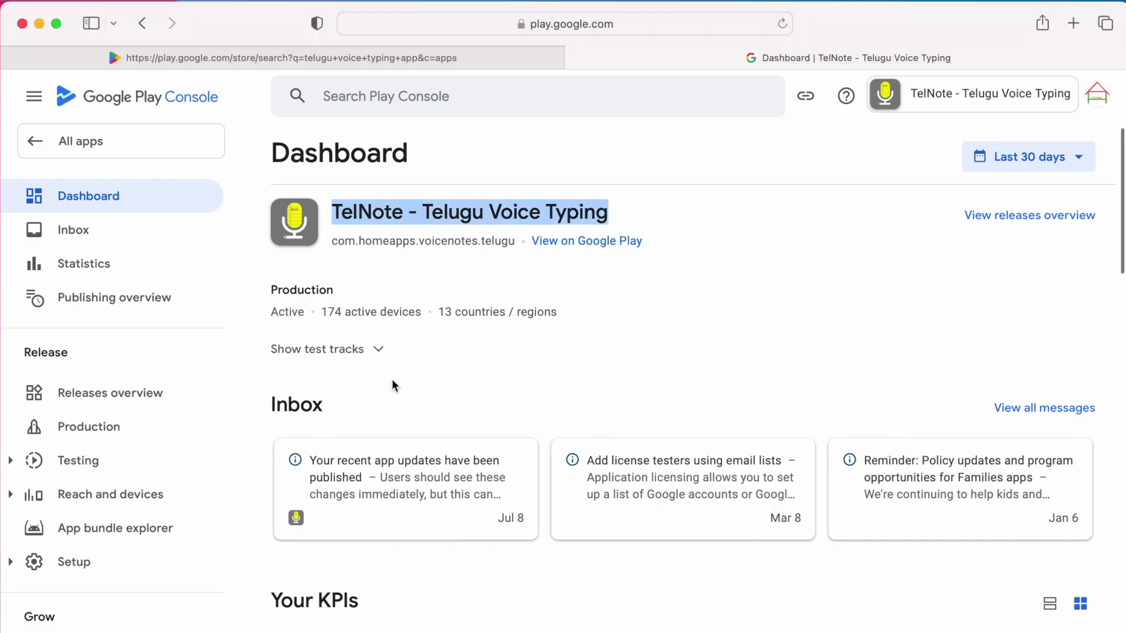
scroll(162, 507, "down", 7)
left_click(112, 280)
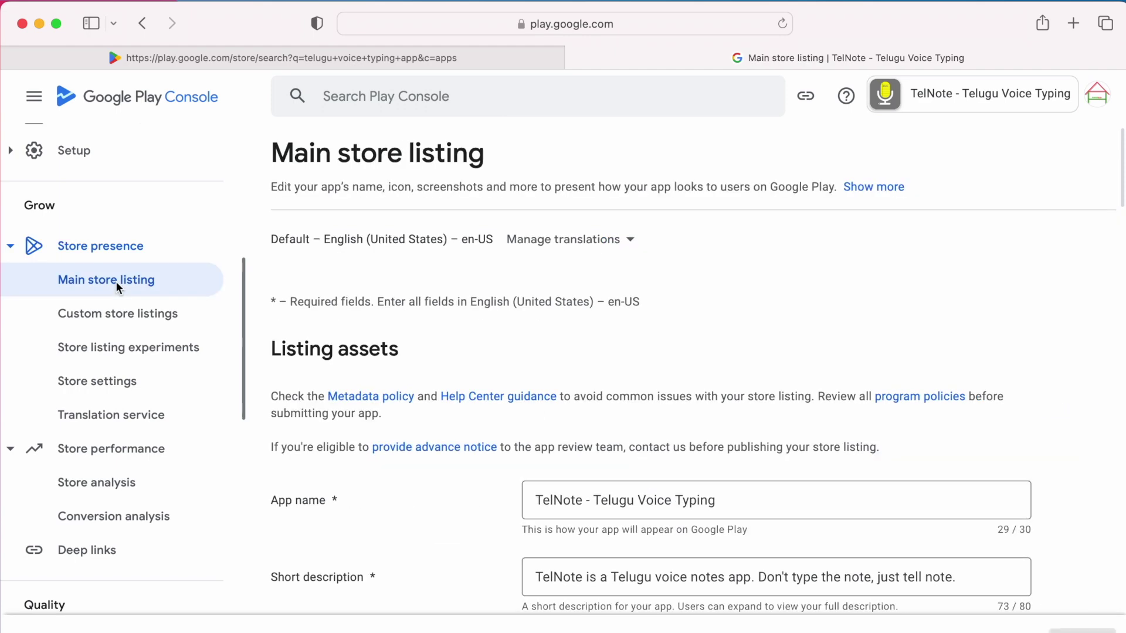
scroll(577, 441, "down", 6)
scroll(578, 441, "down", 8)
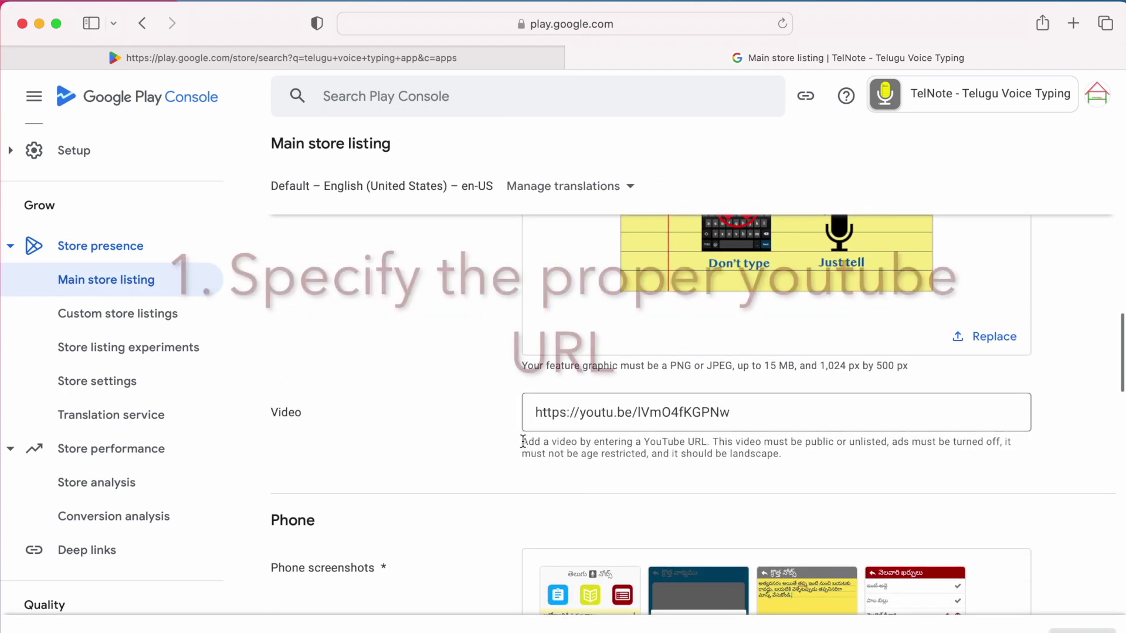
Confirm the copied Video URL plays the TelNote YouTube video; note the public-or-unlisted requirement.
left_click_drag(524, 444, 789, 456)
left_click(786, 455)
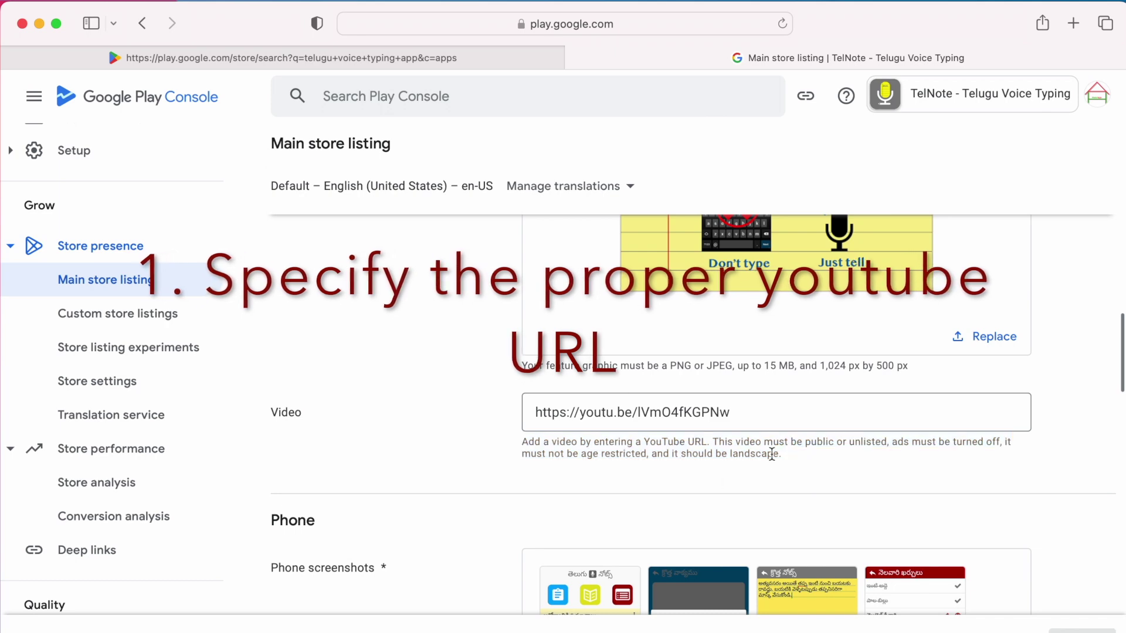
left_click_drag(732, 412, 511, 415)
key("super+c")
key("super+t")
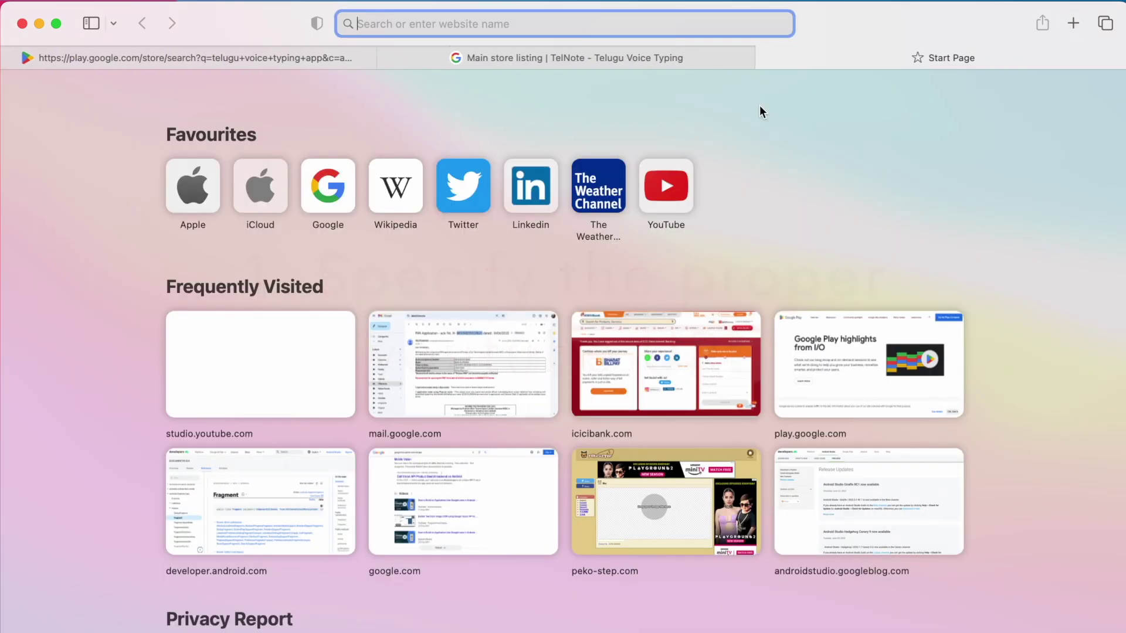
key("super+v")
key("Return")
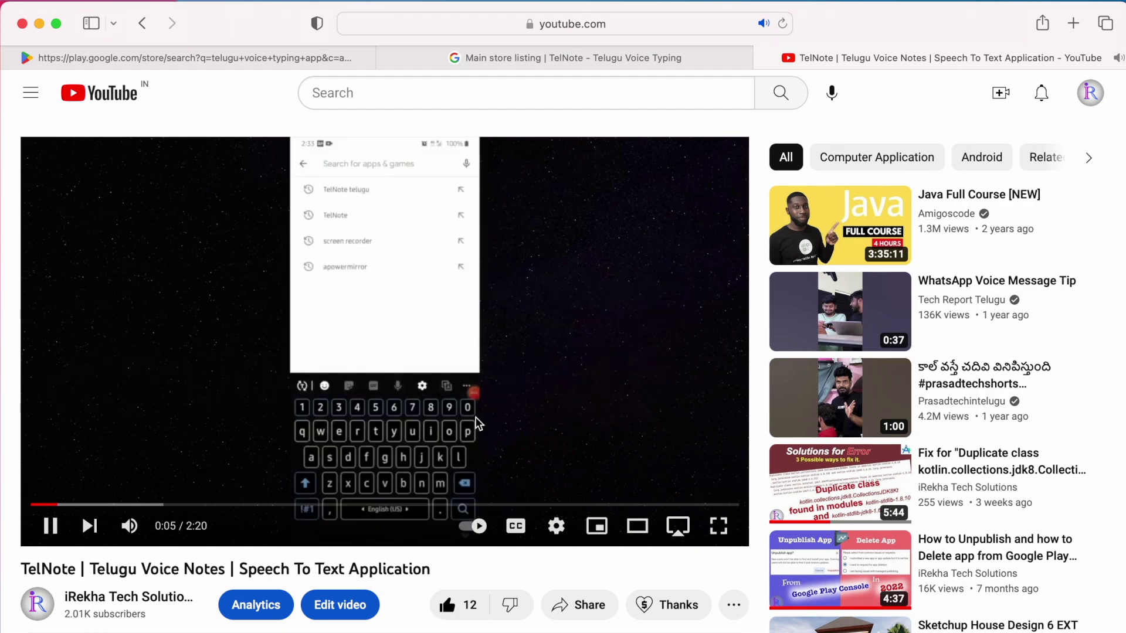
key("super+w")
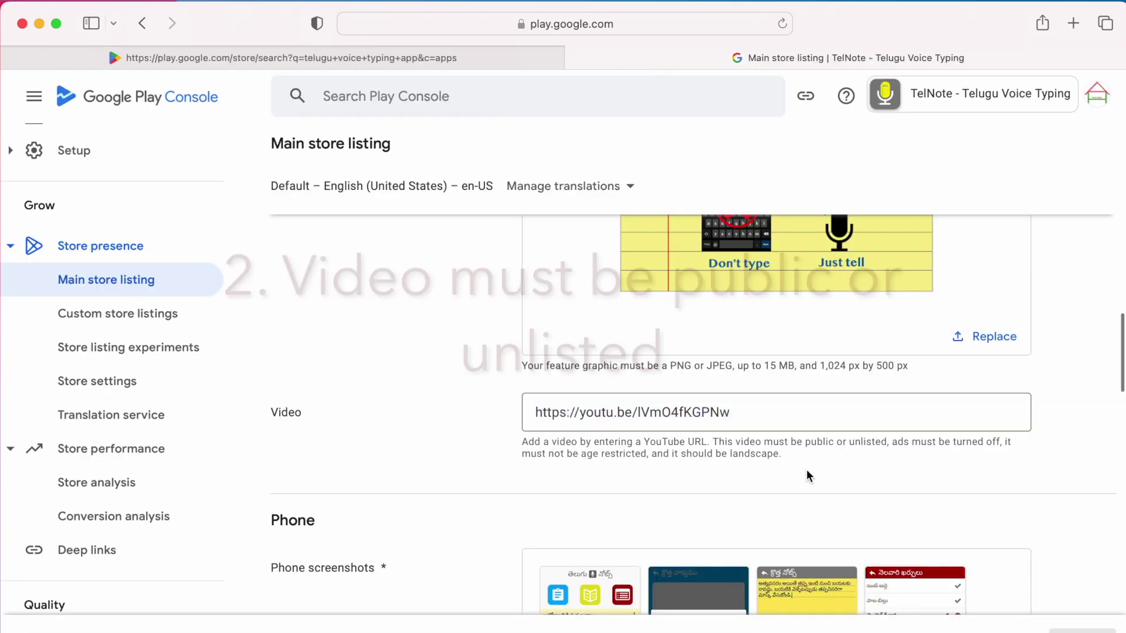
left_click_drag(712, 441, 885, 442)
left_click_drag(731, 412, 531, 413)
left_click(610, 412)
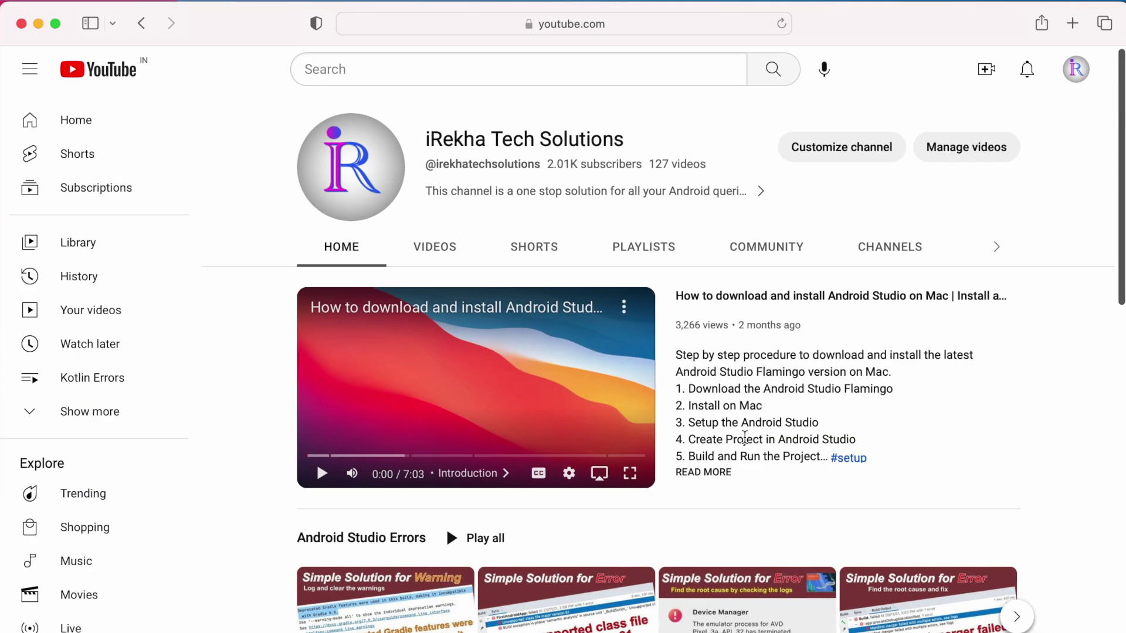
left_click(1077, 69)
left_click(892, 211)
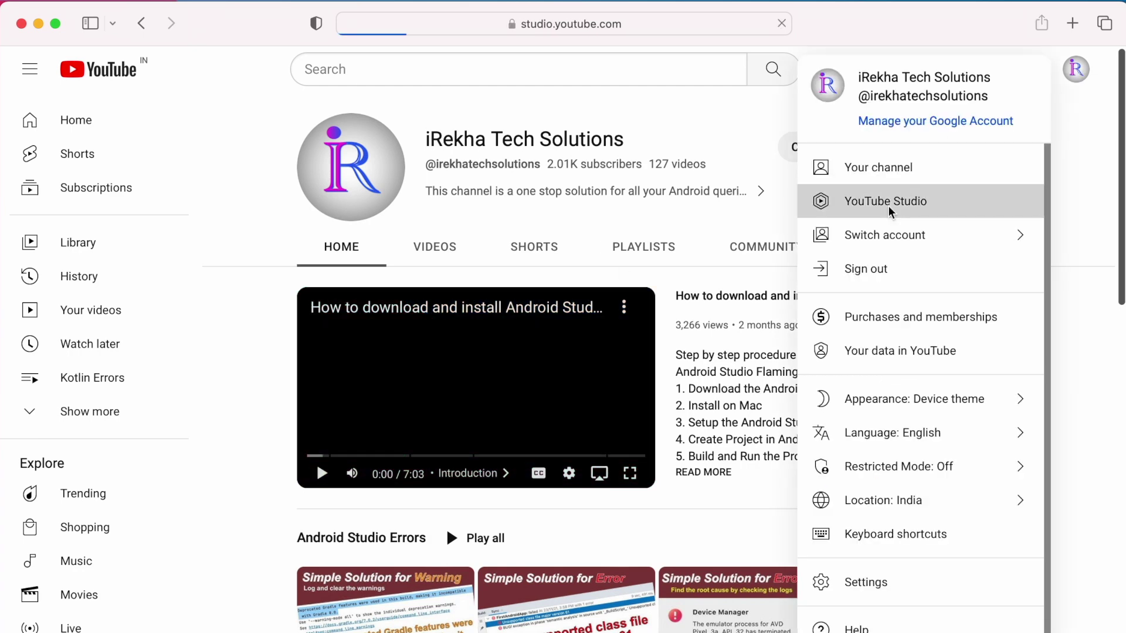
left_click(90, 340)
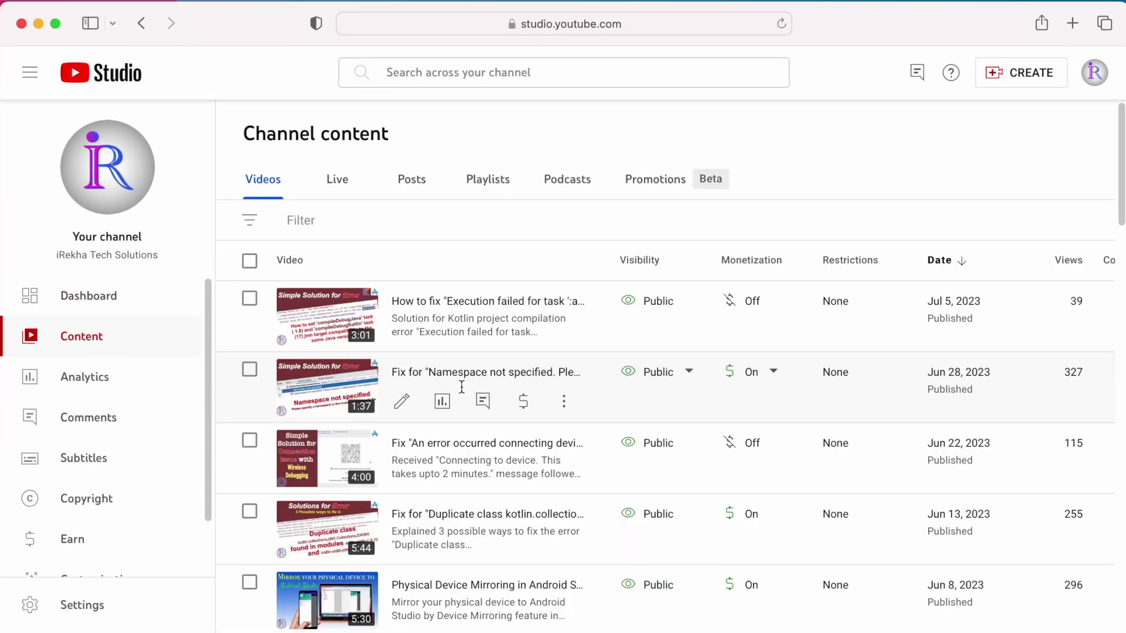
Search the channel for 'voice notes' and open the TelNote video's details to see Public visibility.
left_click(457, 77)
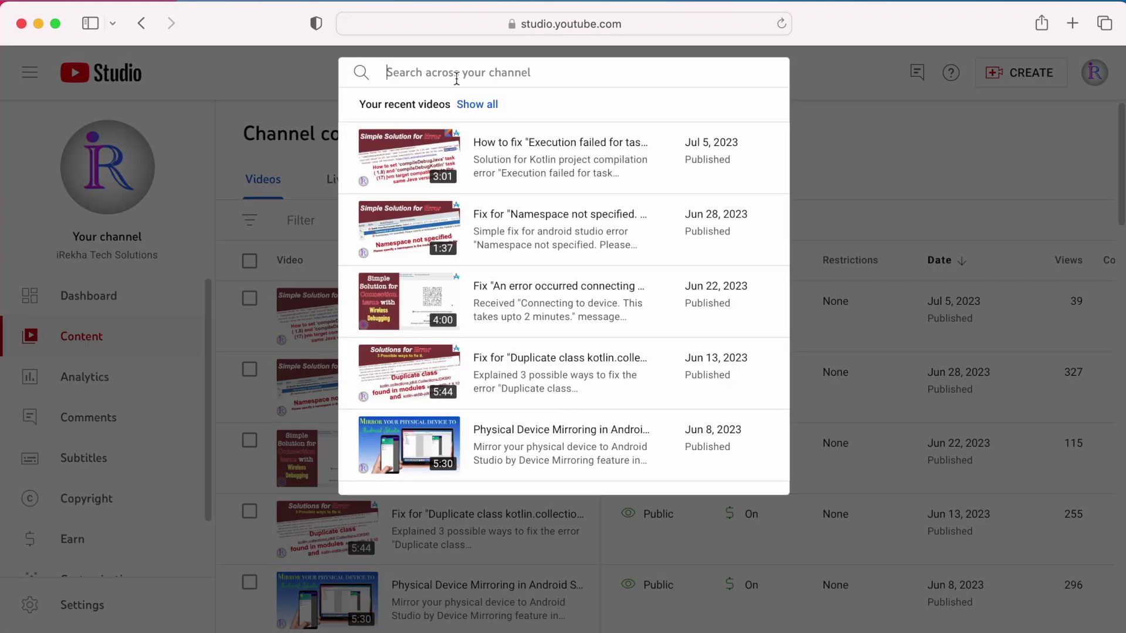
type("voice notes")
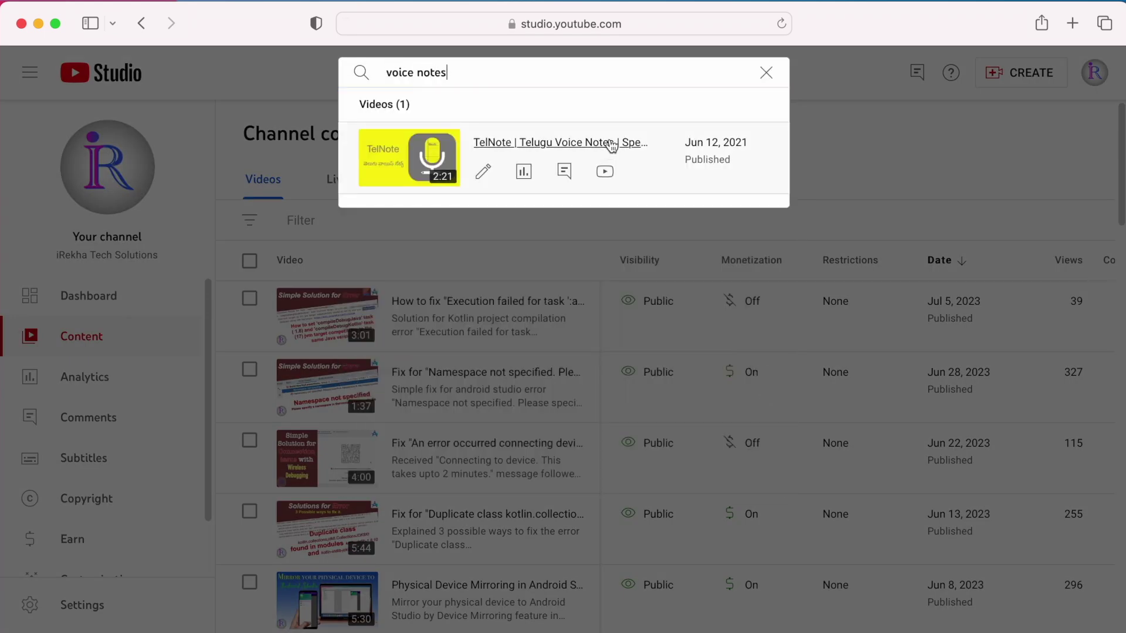
left_click(484, 172)
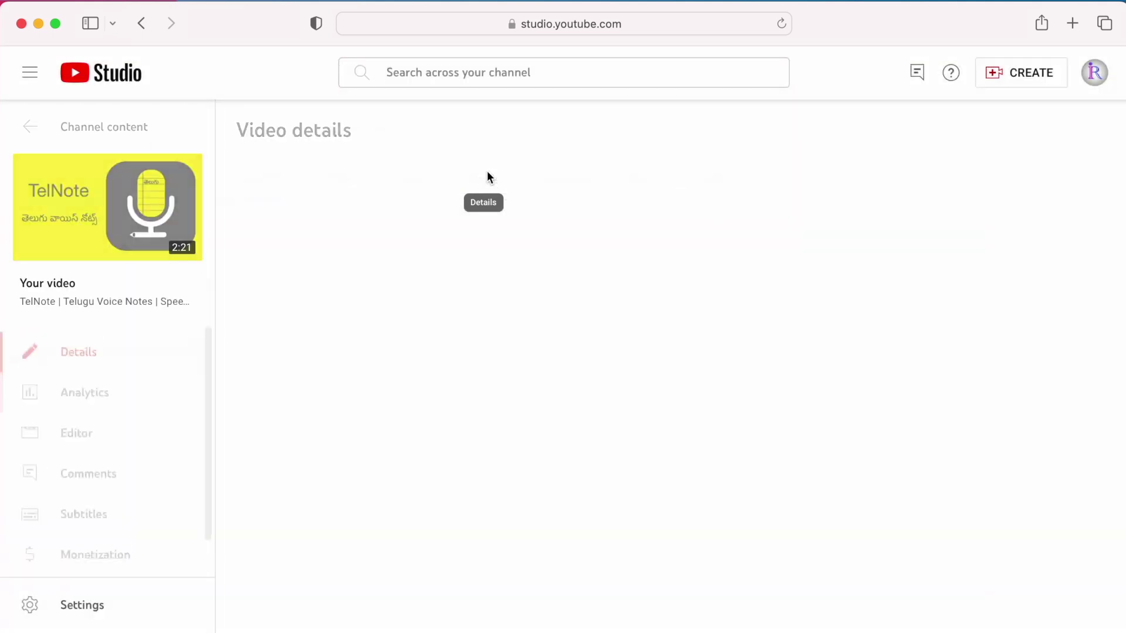
scroll(863, 446, "down", 3)
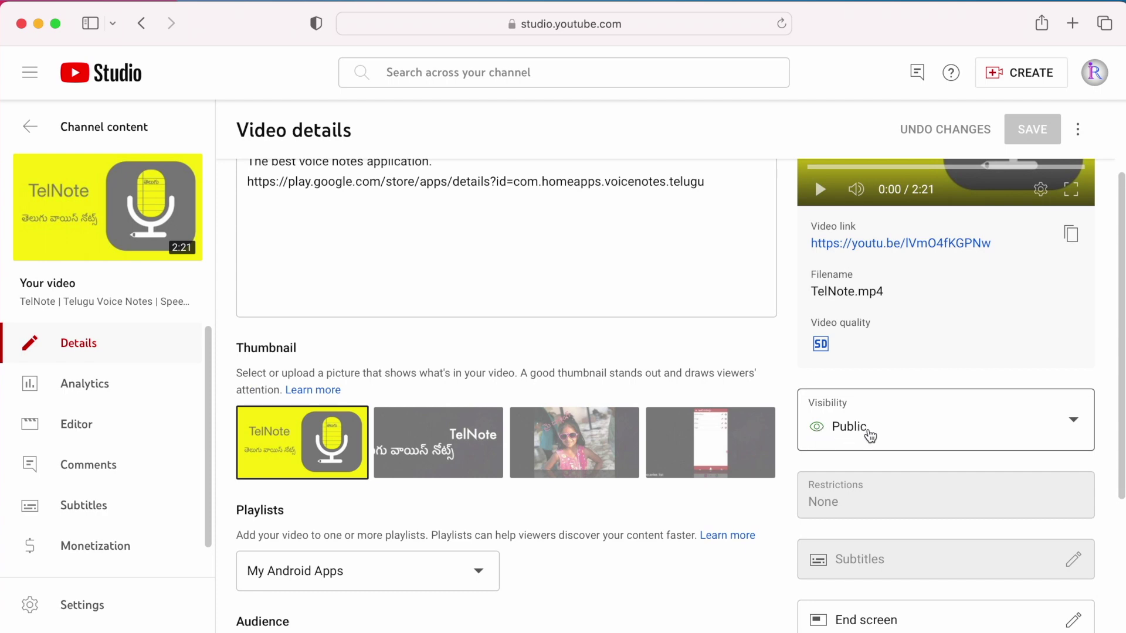
Back on the store listing, highlight the Video requirement that ads must be turned off.
left_click(39, 24)
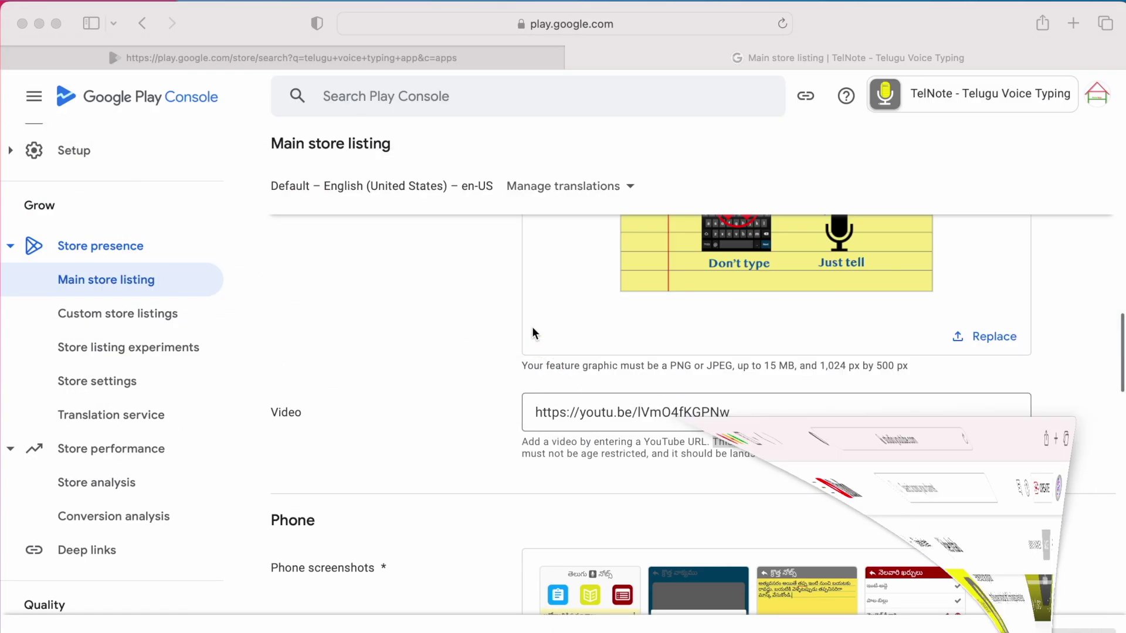
left_click(919, 465)
left_click_drag(892, 443, 1000, 444)
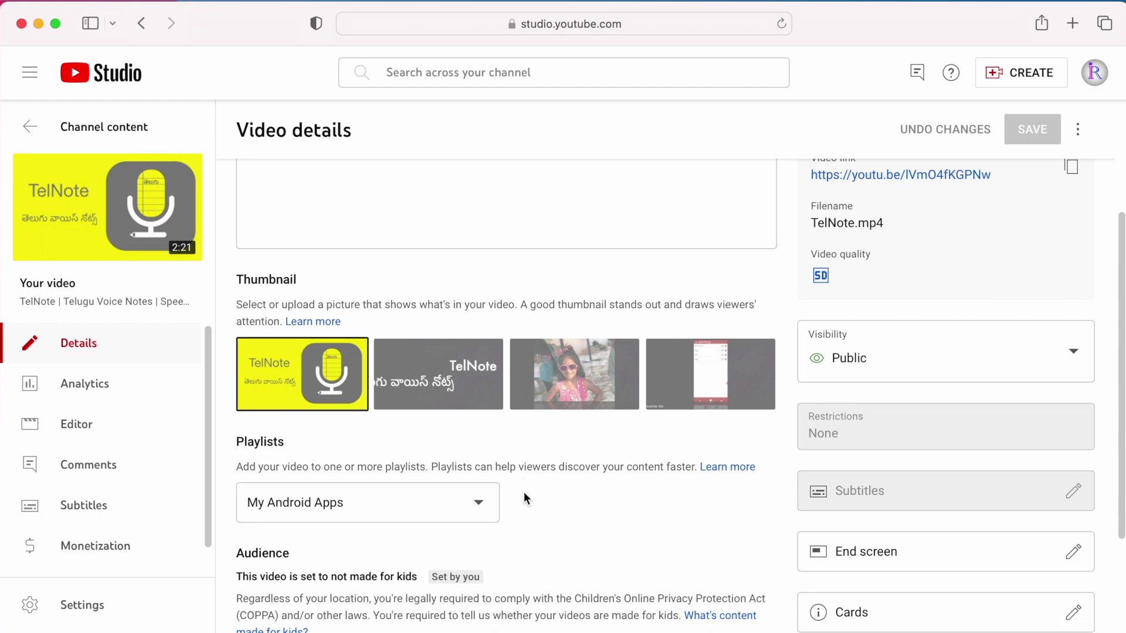
Check the TelNote video's Monetization dropdown and leave it Off.
scroll(525, 497, "down", 4)
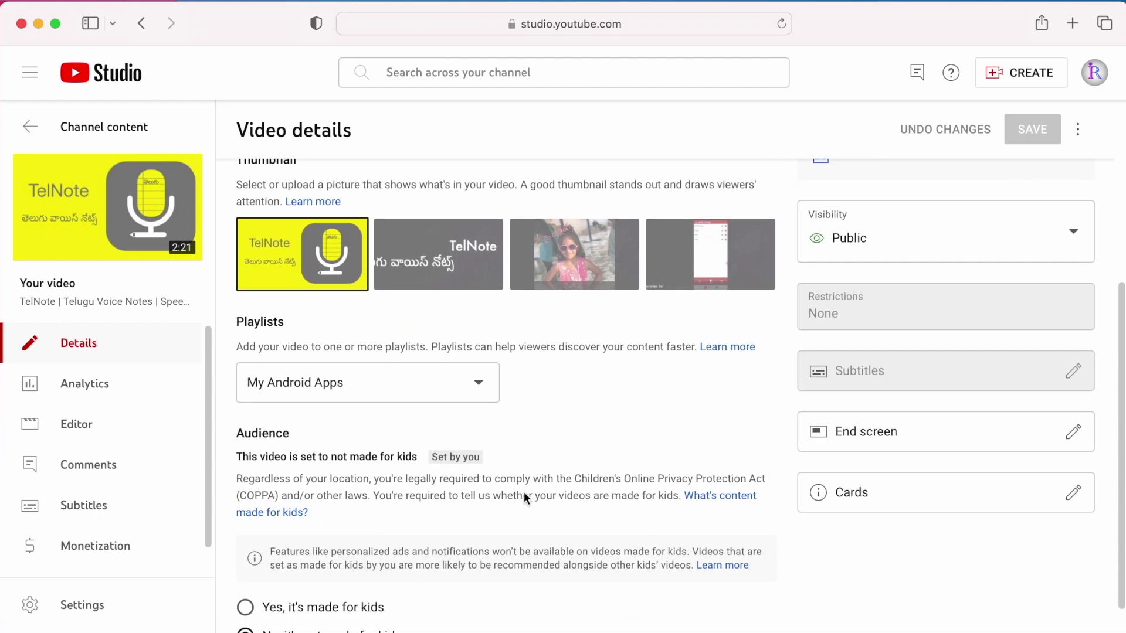
left_click(99, 548)
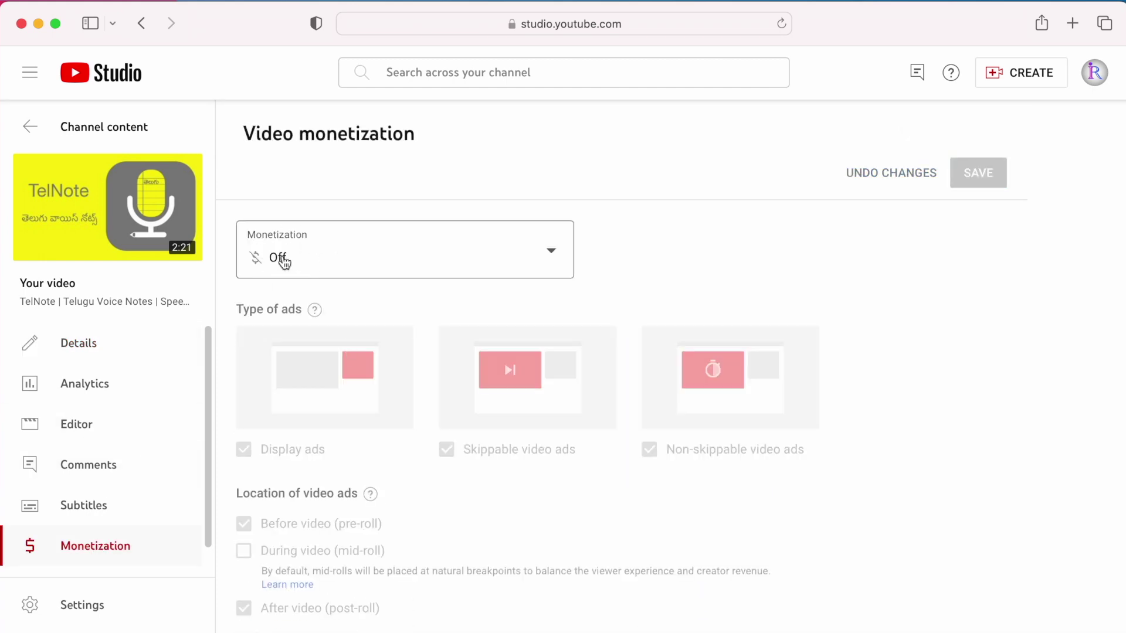
left_click(289, 260)
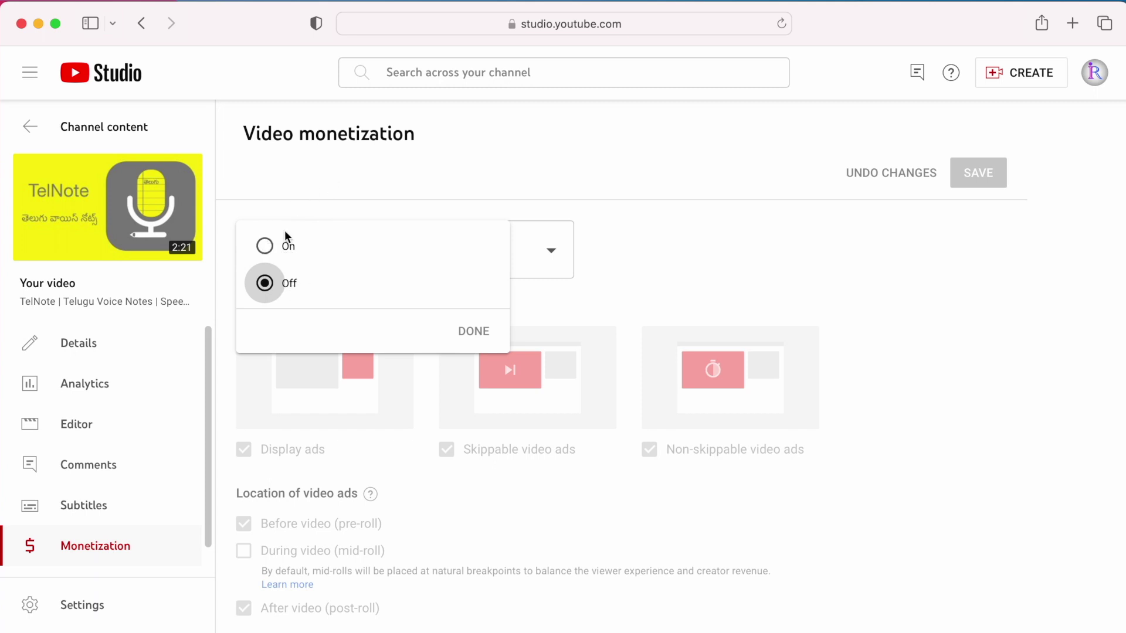
left_click(617, 264)
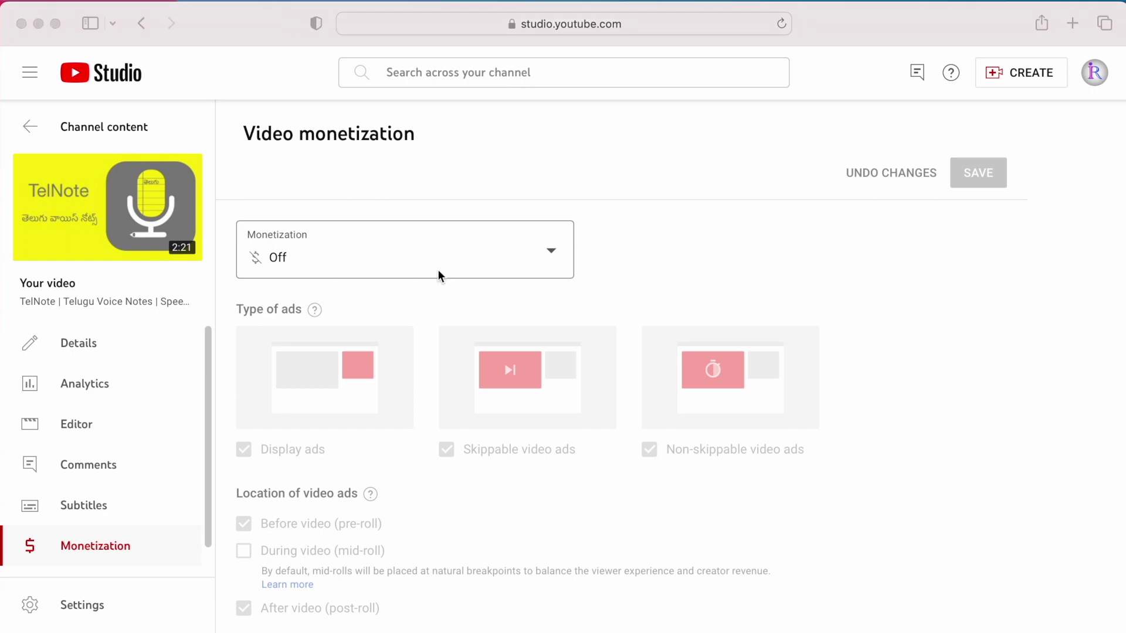
Highlight the not-age-restricted requirement, then review the video's Audience setting in Details.
left_click(39, 24)
left_click(1015, 451)
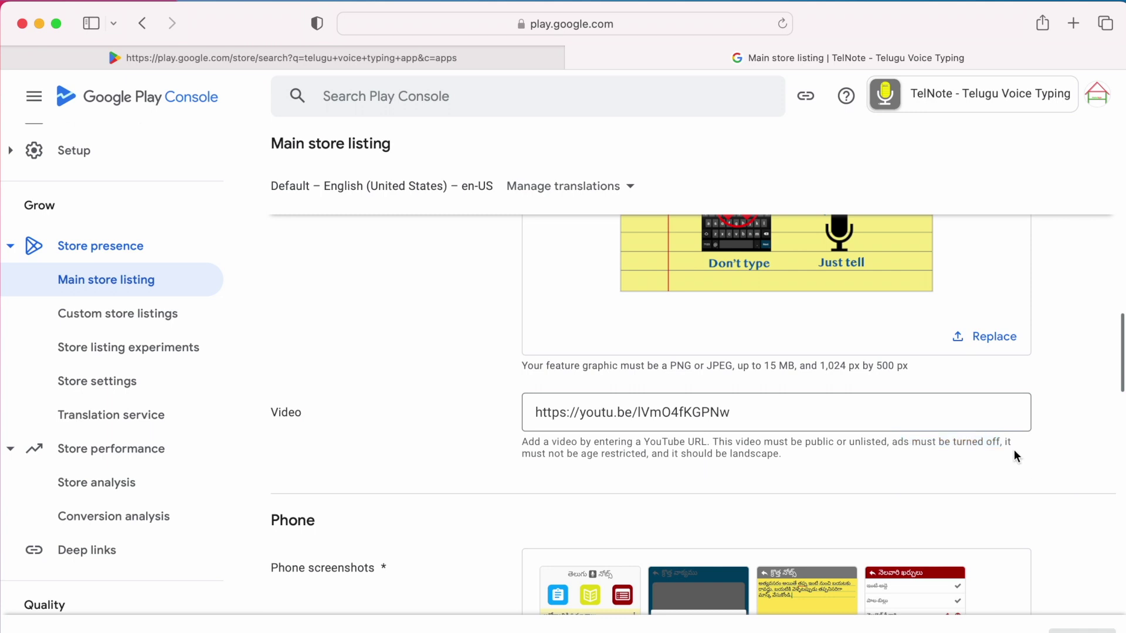
left_click_drag(1005, 443, 645, 454)
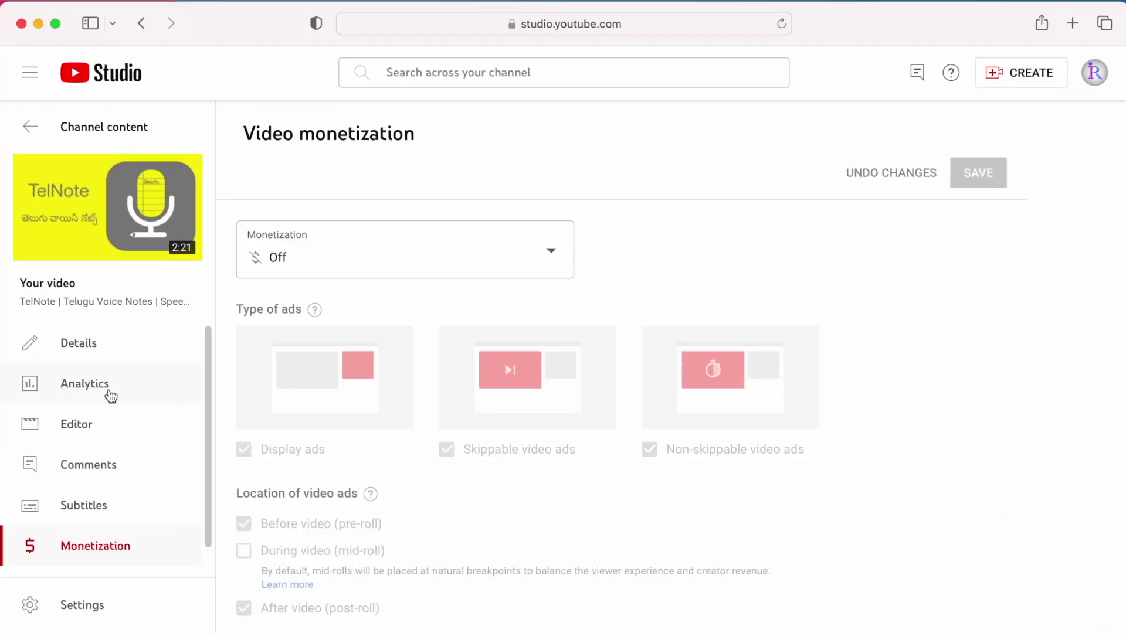
left_click(79, 343)
scroll(440, 432, "down", 7)
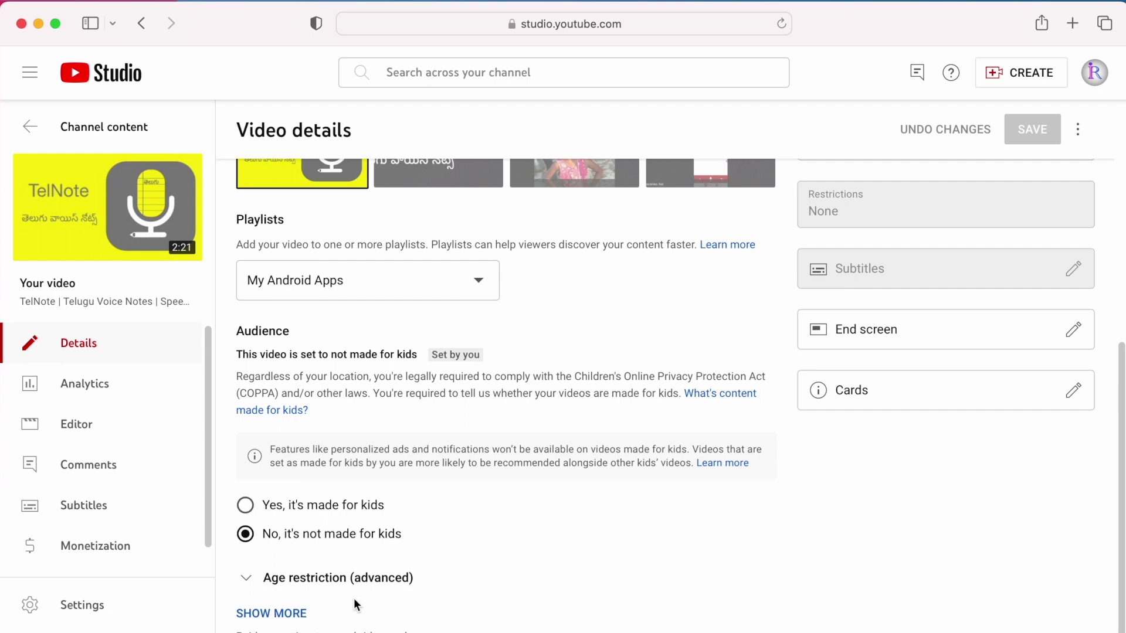
left_click(39, 24)
left_click(726, 475)
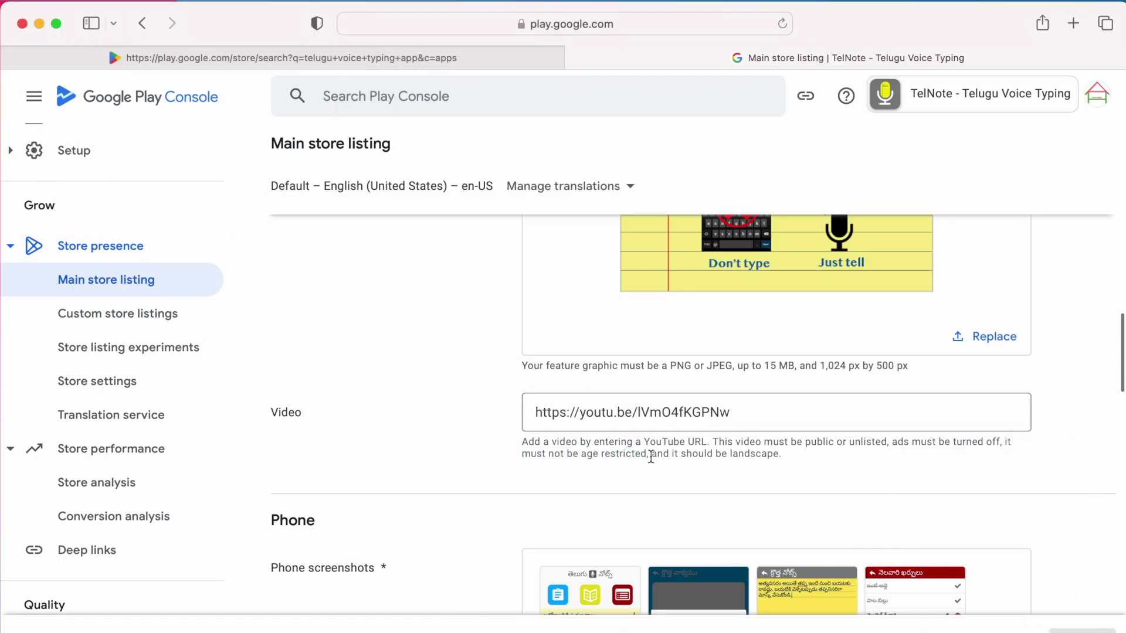
Highlight the landscape requirement and watch the TelNote video on YouTube, skipping ahead from 0:36.
left_click_drag(651, 457, 746, 464)
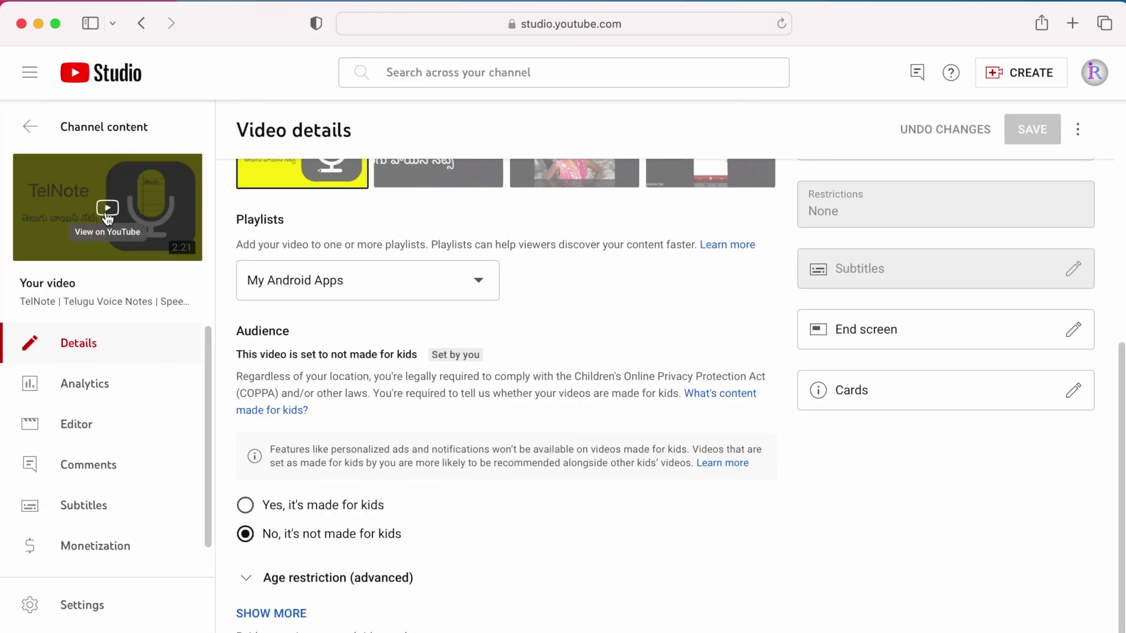
left_click(105, 210)
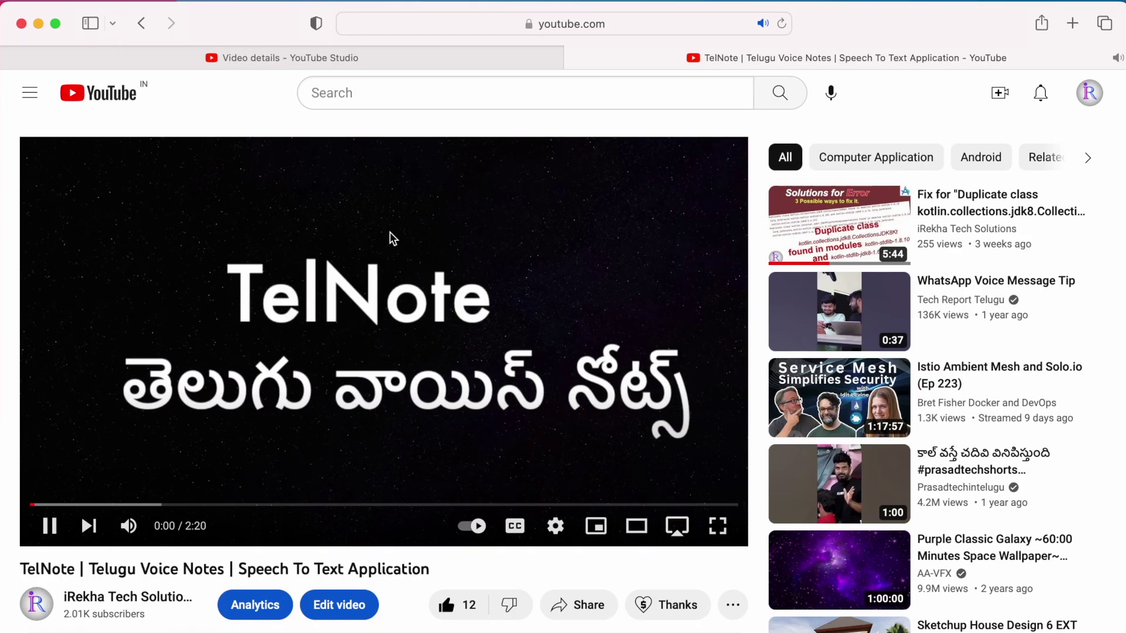
left_click(218, 506)
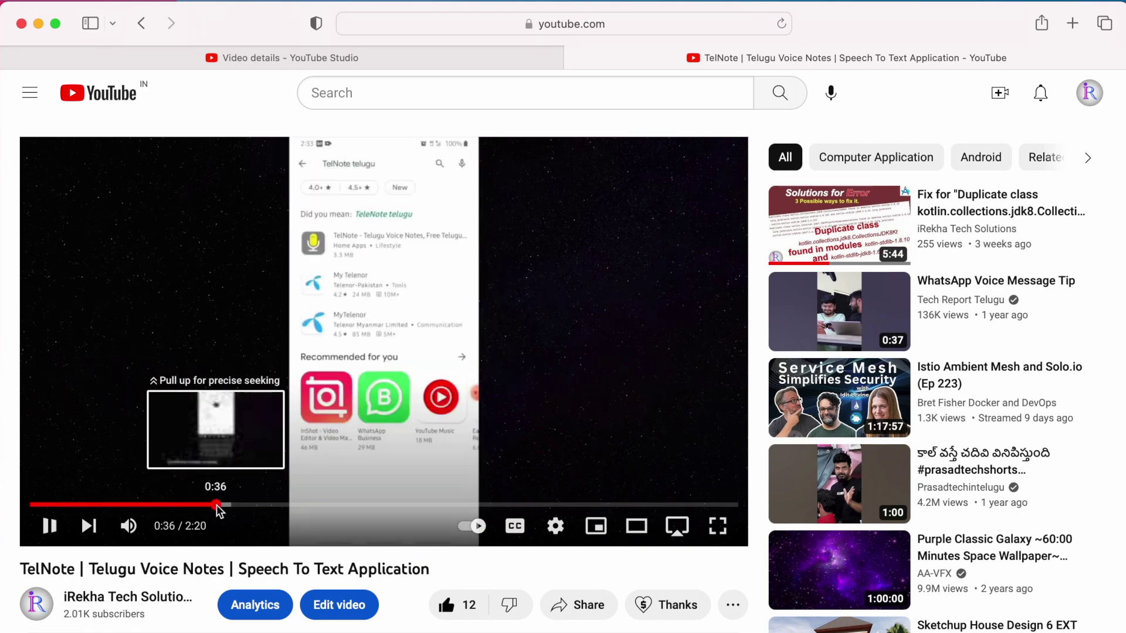
left_click(415, 503)
left_click(442, 377)
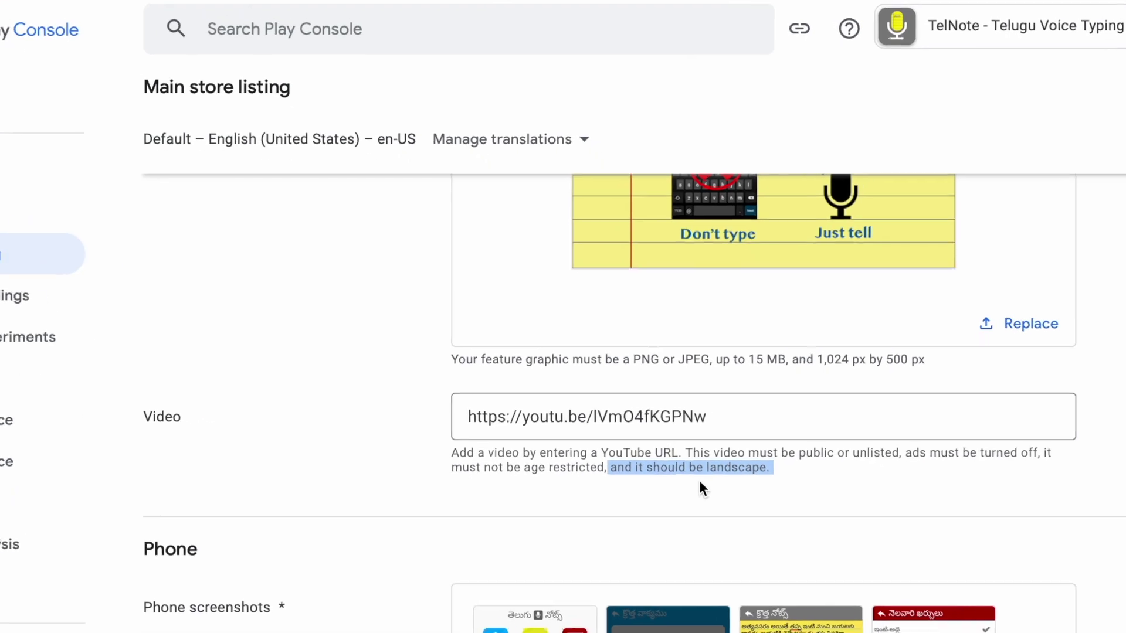
Recheck the video requirements and the youtu.be link, then return to the Google Play search results.
left_click(700, 482)
left_click_drag(659, 465, 767, 478)
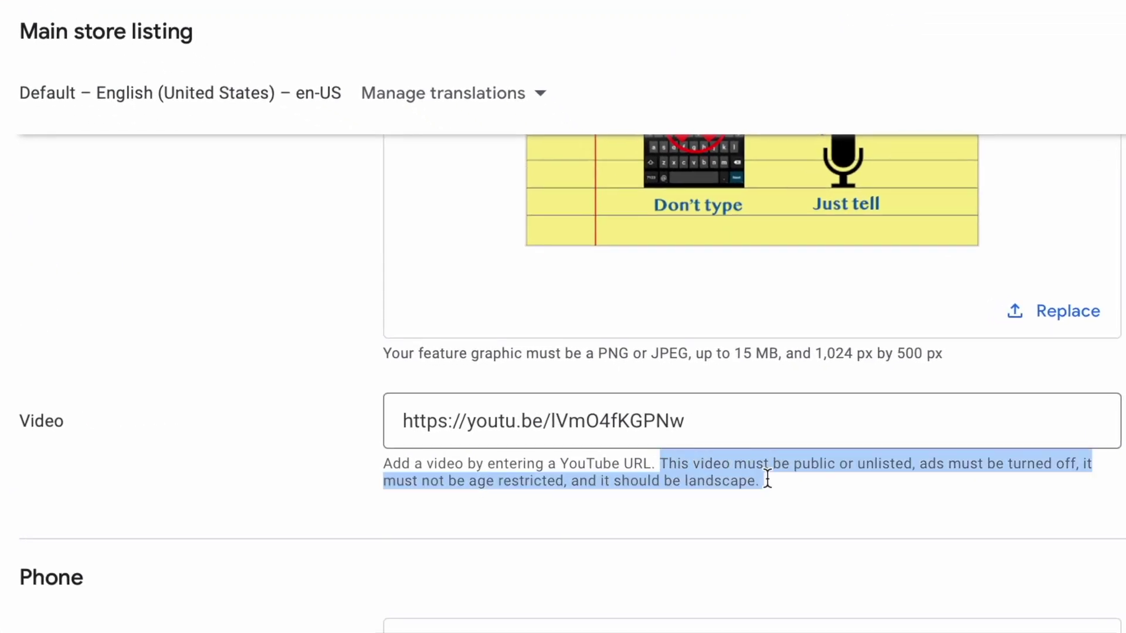
left_click(703, 421)
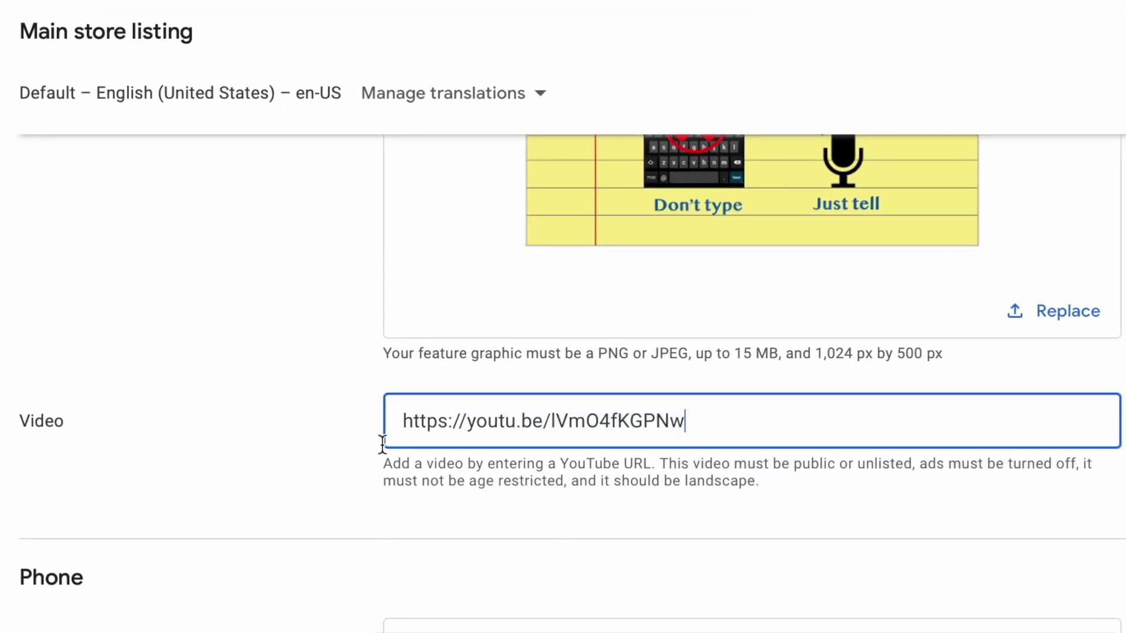
triple_click(378, 421)
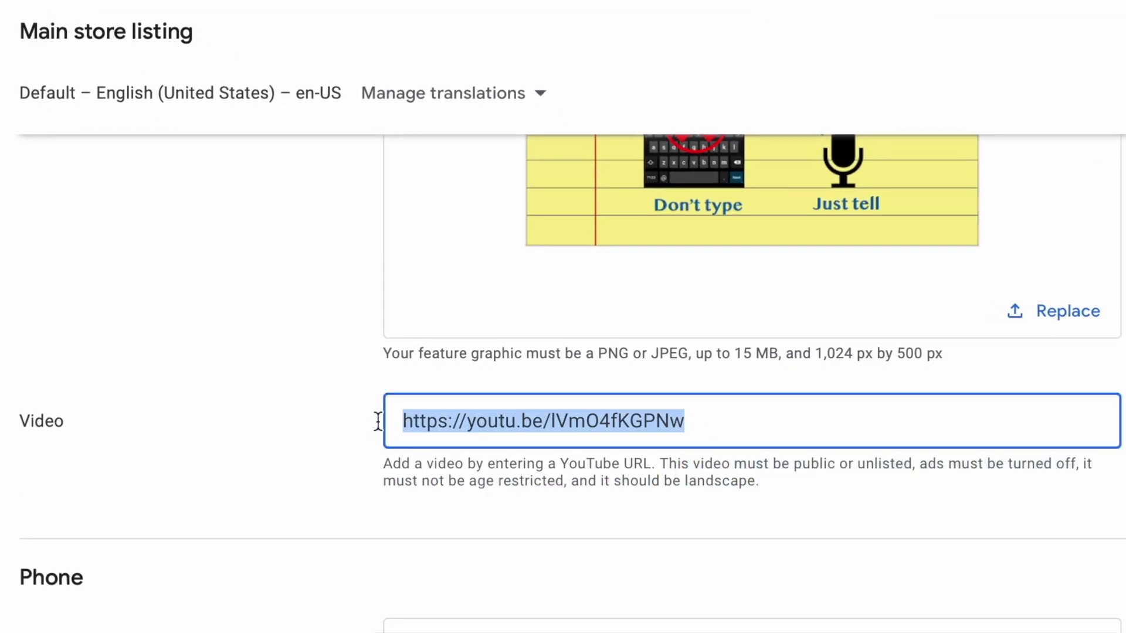
left_click(572, 506)
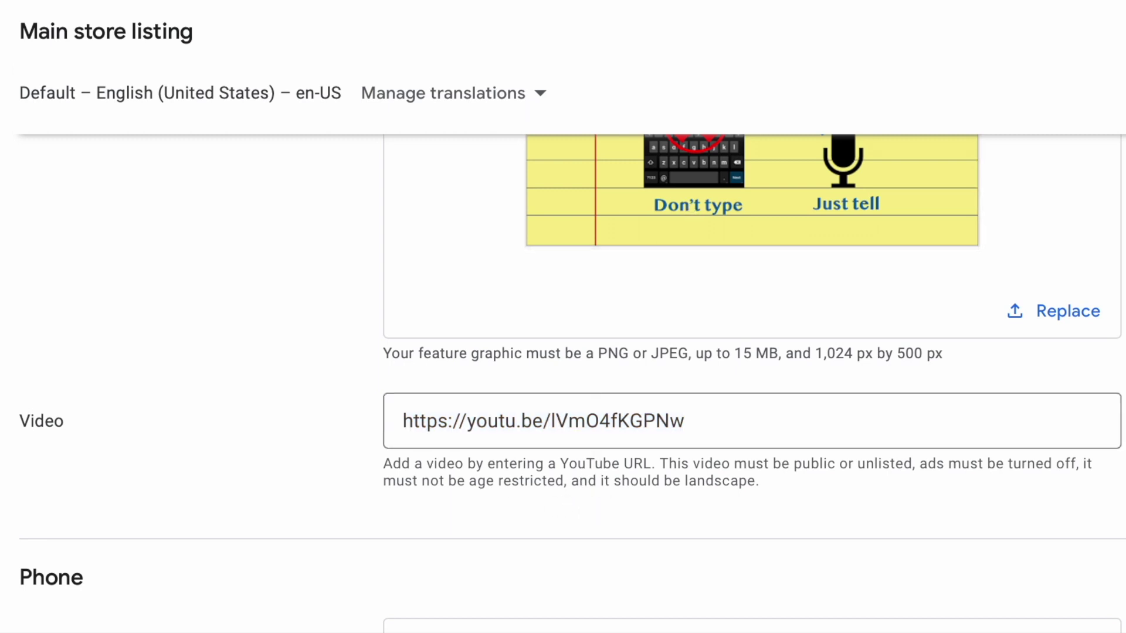
left_click(438, 72)
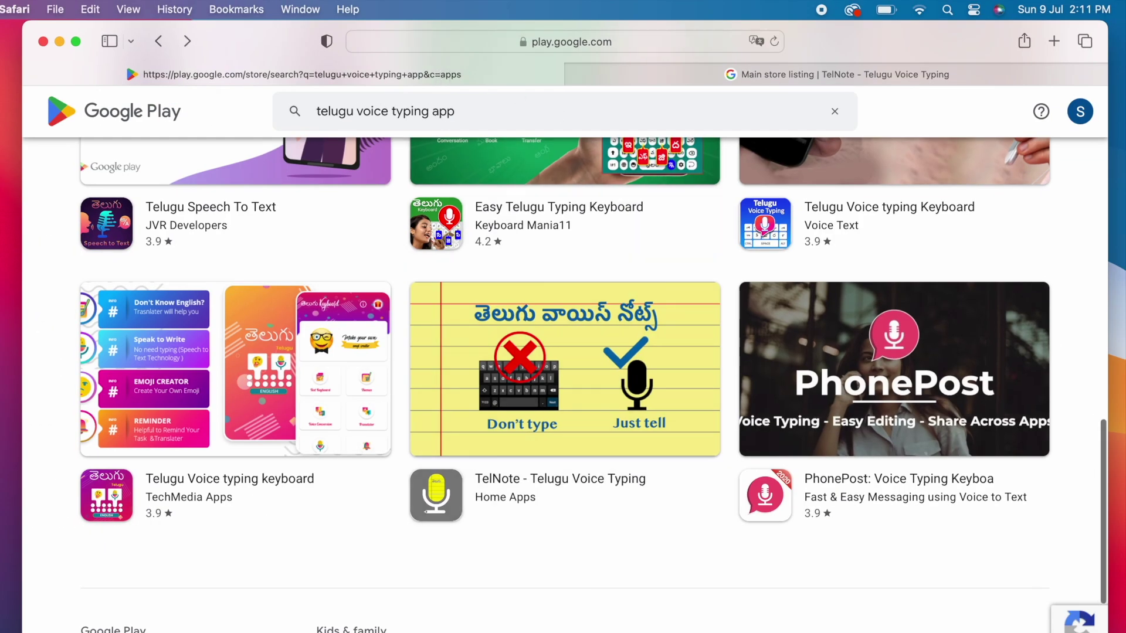
Reload the 'telugu voice typing app' results and open TelNote's page, now showing a Trailer.
left_click(775, 42)
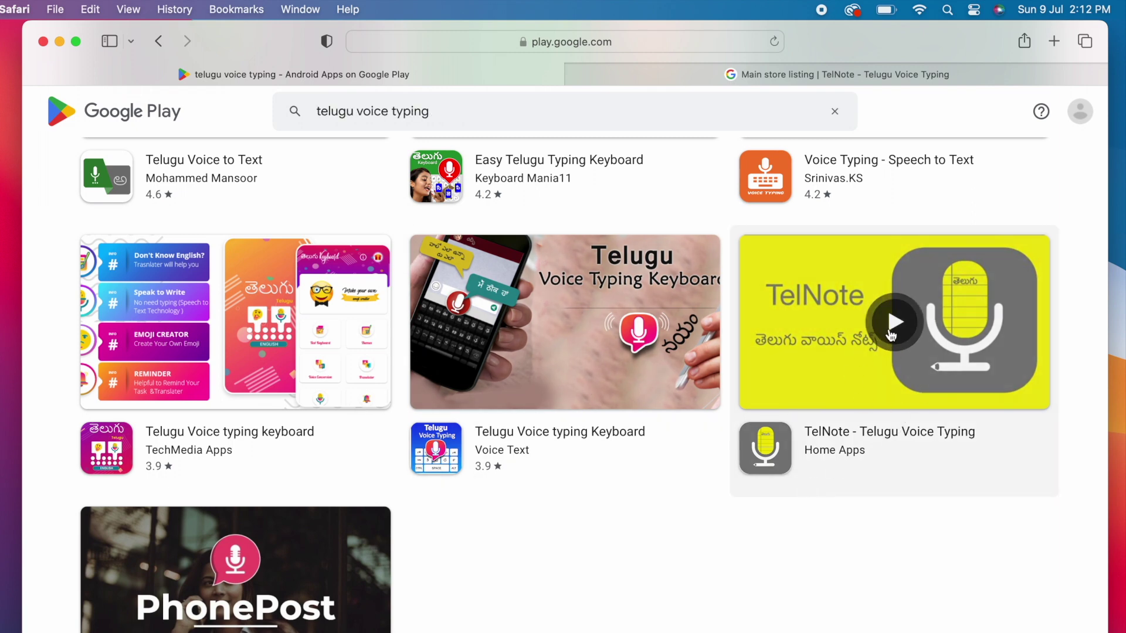
left_click(891, 334)
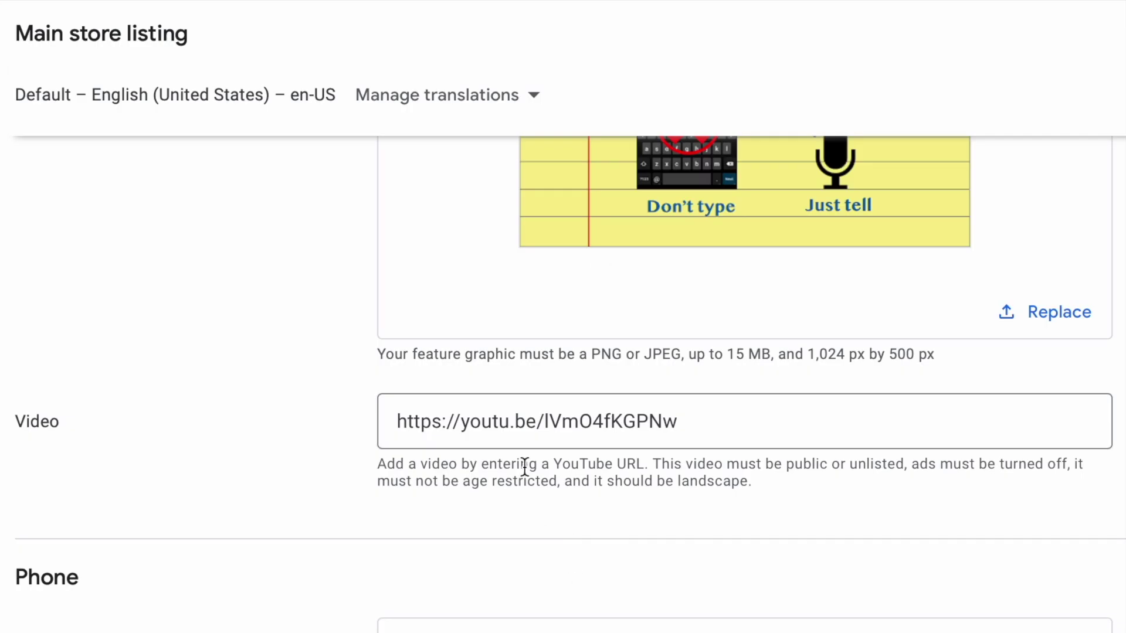
left_click(664, 419)
left_click_drag(684, 422, 377, 433)
left_click(704, 471)
left_click_drag(654, 464, 756, 480)
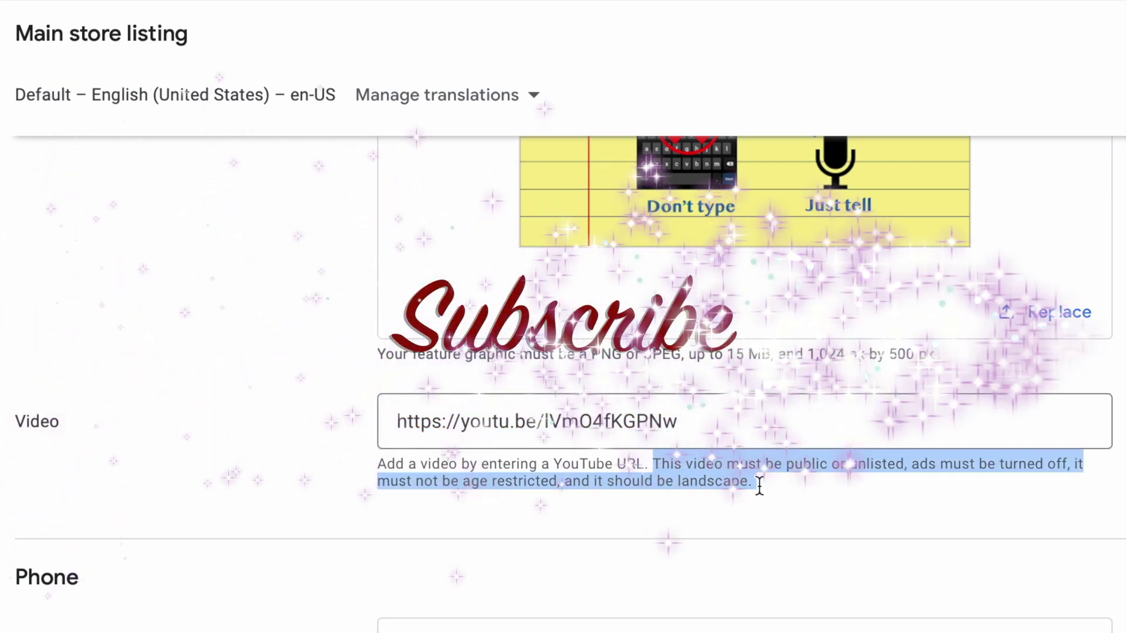
left_click(783, 487)
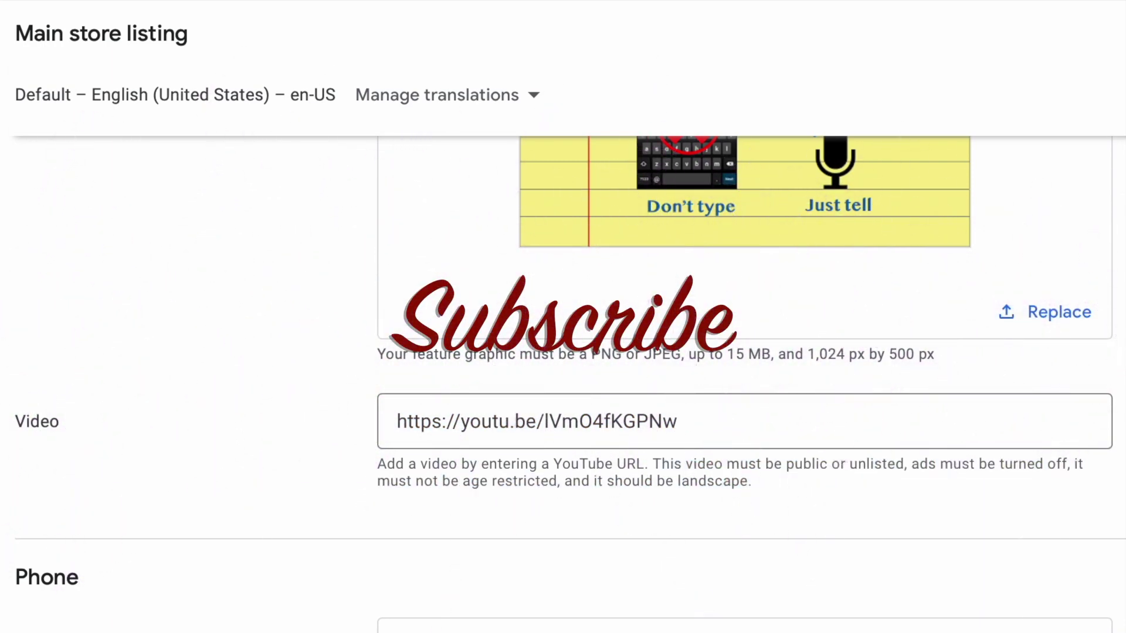